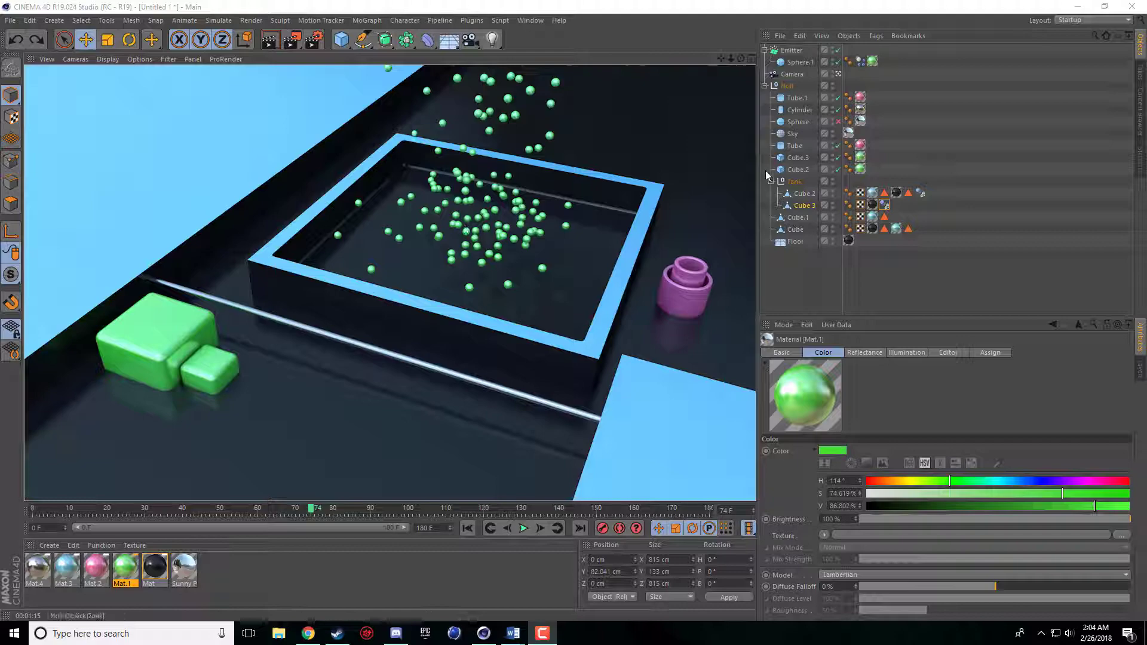
# Collapse the Null group and switch from the scene camera to the free perspective view of the tank
pyautogui.click(765, 85)
pyautogui.click(837, 74)
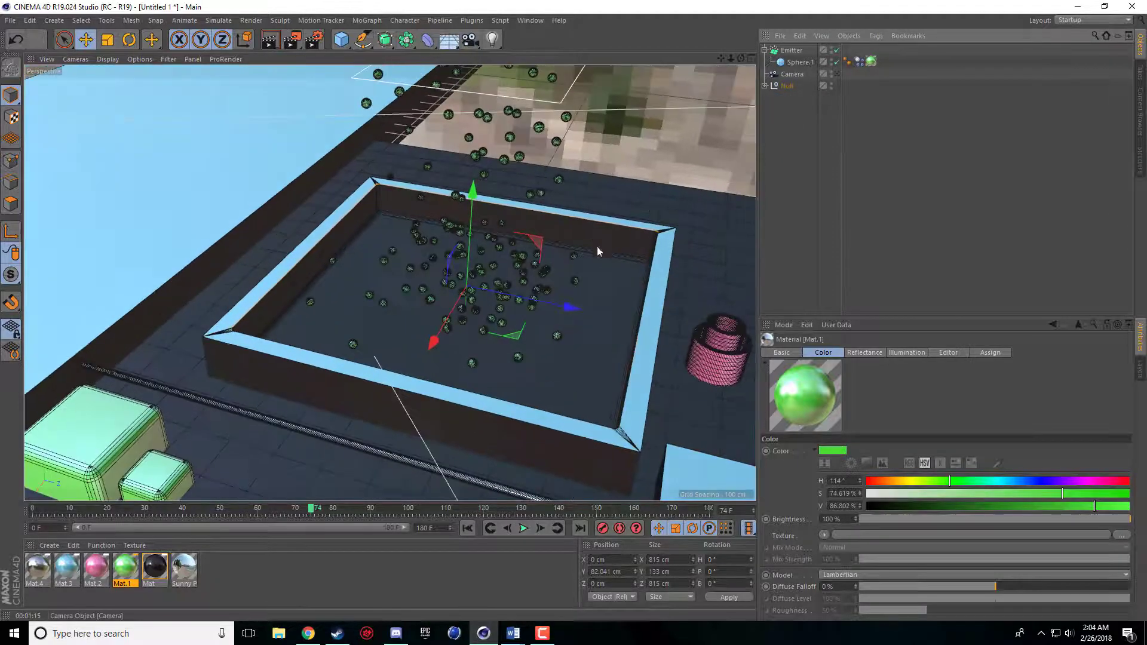
pyautogui.keyDown('alt'); pyautogui.moveTo(599, 248); pyautogui.dragTo(389, 283); pyautogui.keyUp('alt')
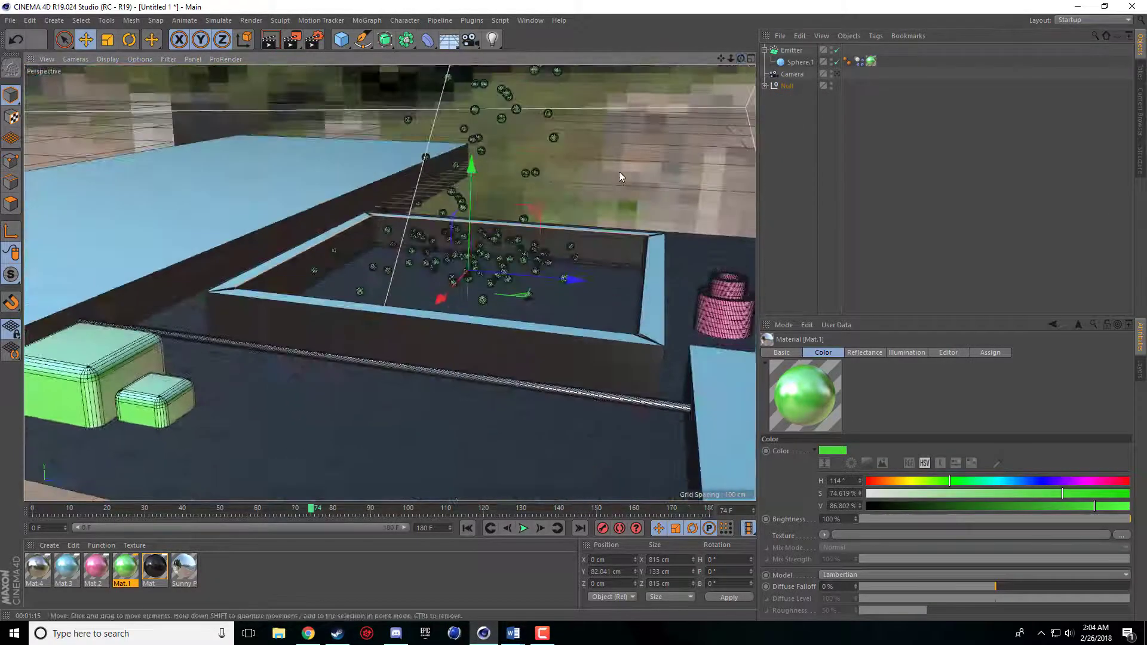
pyautogui.keyDown('alt'); pyautogui.moveTo(619, 171); pyautogui.dragTo(600, 217); pyautogui.keyUp('alt')
pyautogui.keyDown('alt'); pyautogui.moveTo(389, 283); pyautogui.dragTo(673, 143); pyautogui.keyUp('alt')
# Play the particle simulation from the first frame, stop it, and examine how the spheres fall into the tank
pyautogui.click(468, 529)
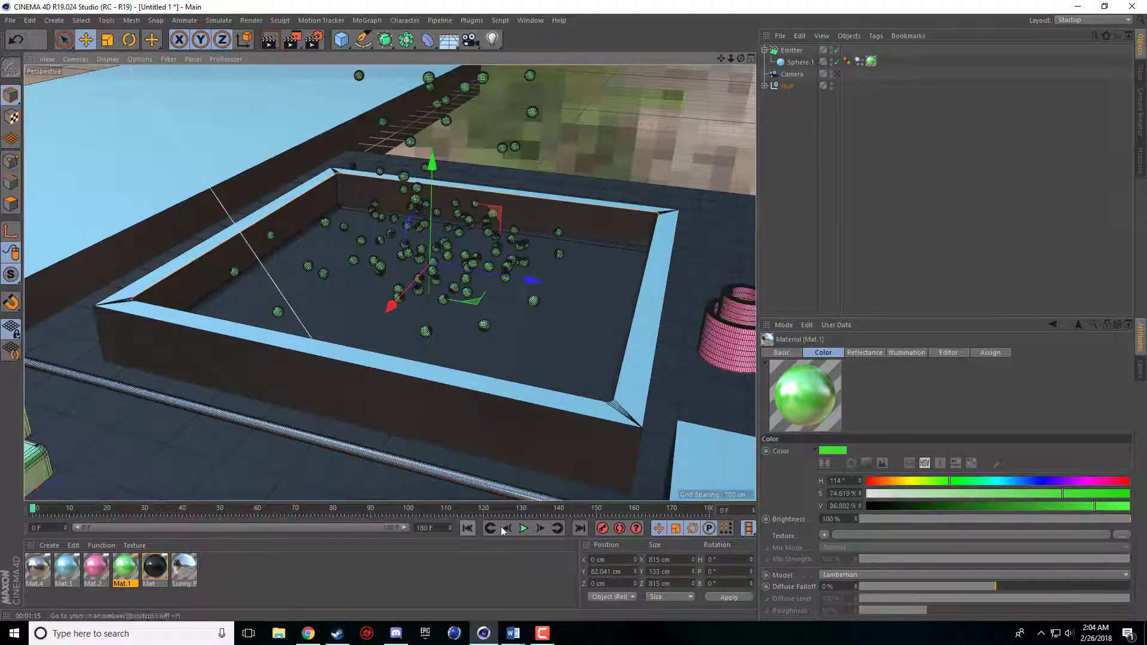
pyautogui.click(523, 528)
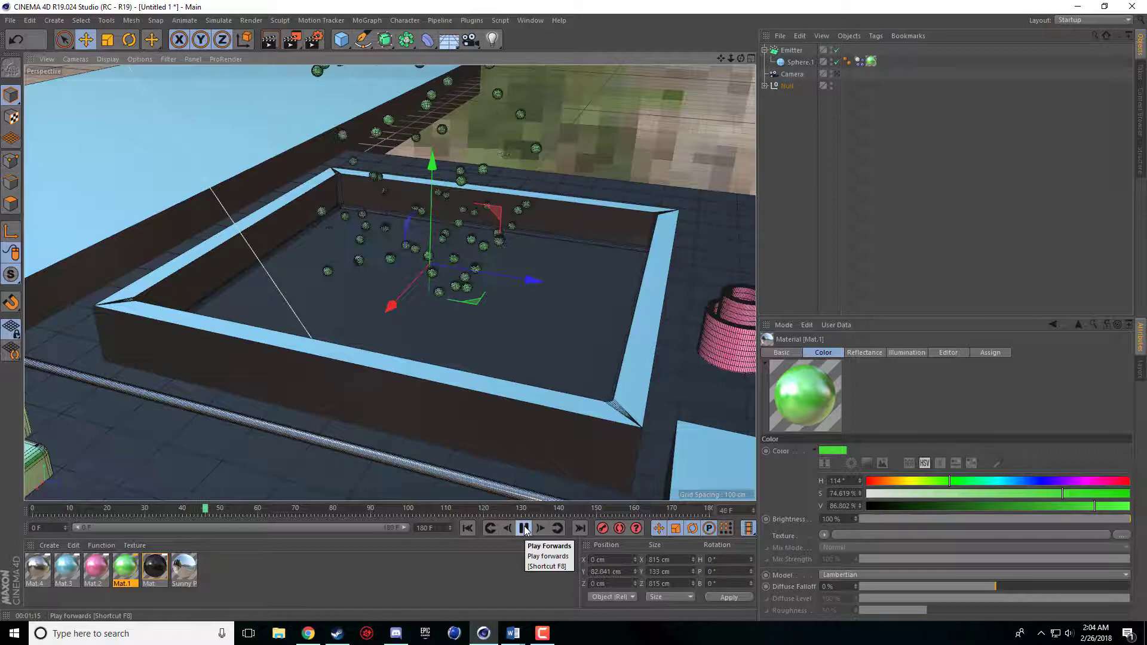
pyautogui.click(524, 528)
pyautogui.scroll(6, 502, 319)
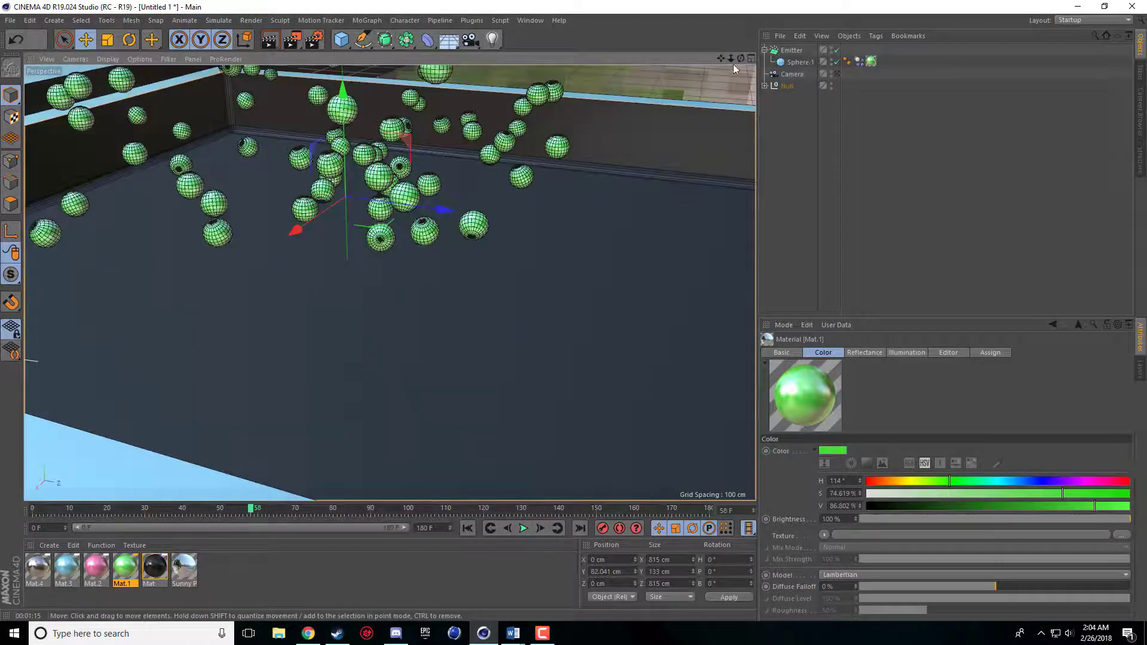
pyautogui.moveTo(740, 58)
pyautogui.mouseDown()
pyautogui.moveTo(741, 24)
pyautogui.moveTo(740, 71)
pyautogui.mouseUp()
pyautogui.scroll(-2, 587, 191)
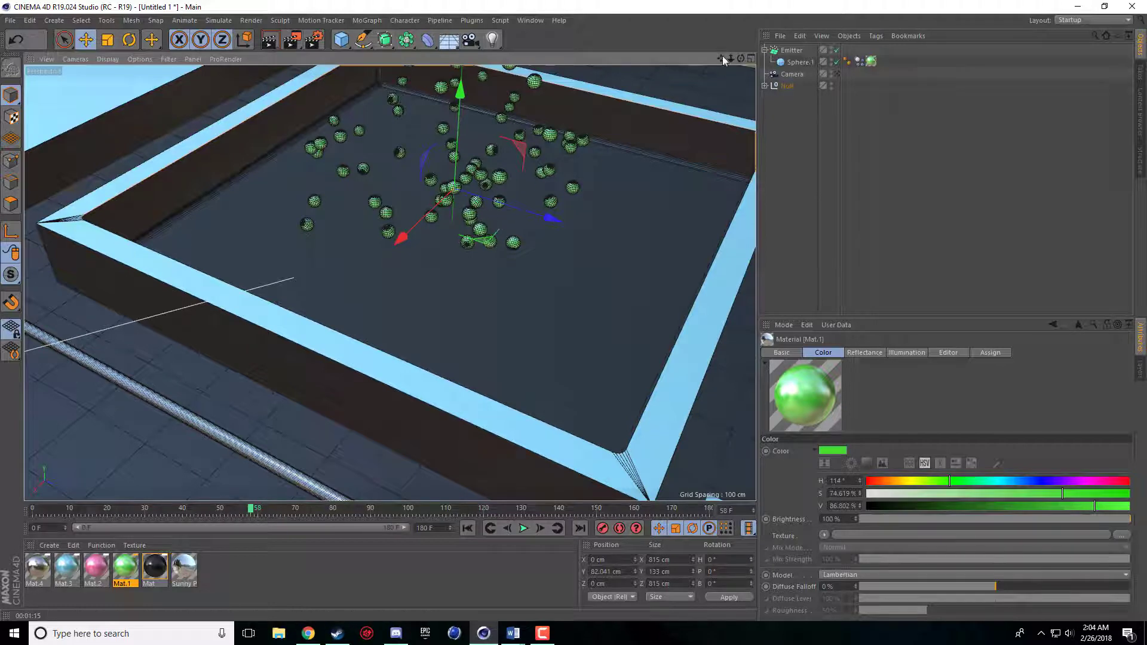
pyautogui.moveTo(721, 58); pyautogui.dragTo(708, 88)
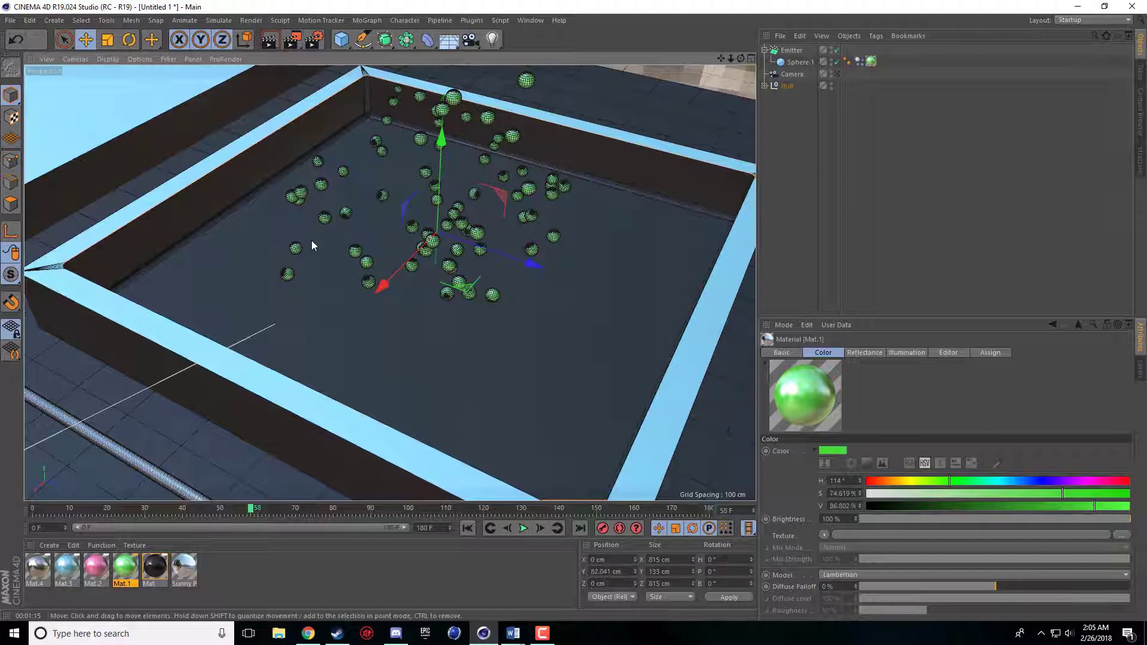
# Set the collision shape to Static Mesh in the dynamics body tag of the tank's Cube.2
pyautogui.click(767, 86)
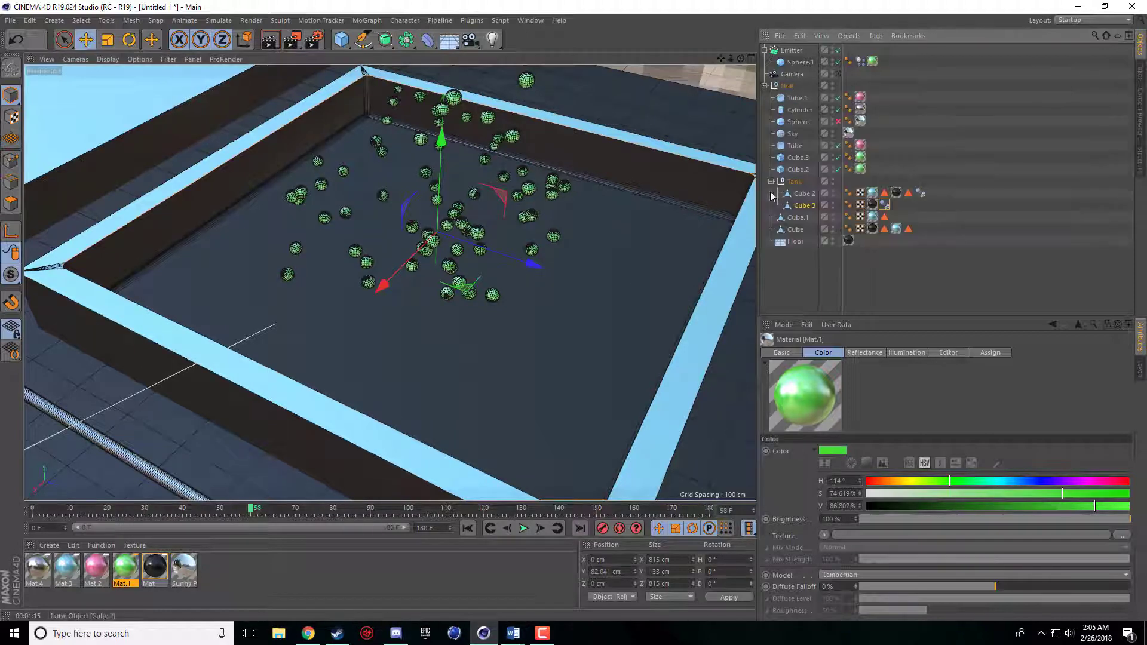
pyautogui.click(804, 194)
pyautogui.click(920, 193)
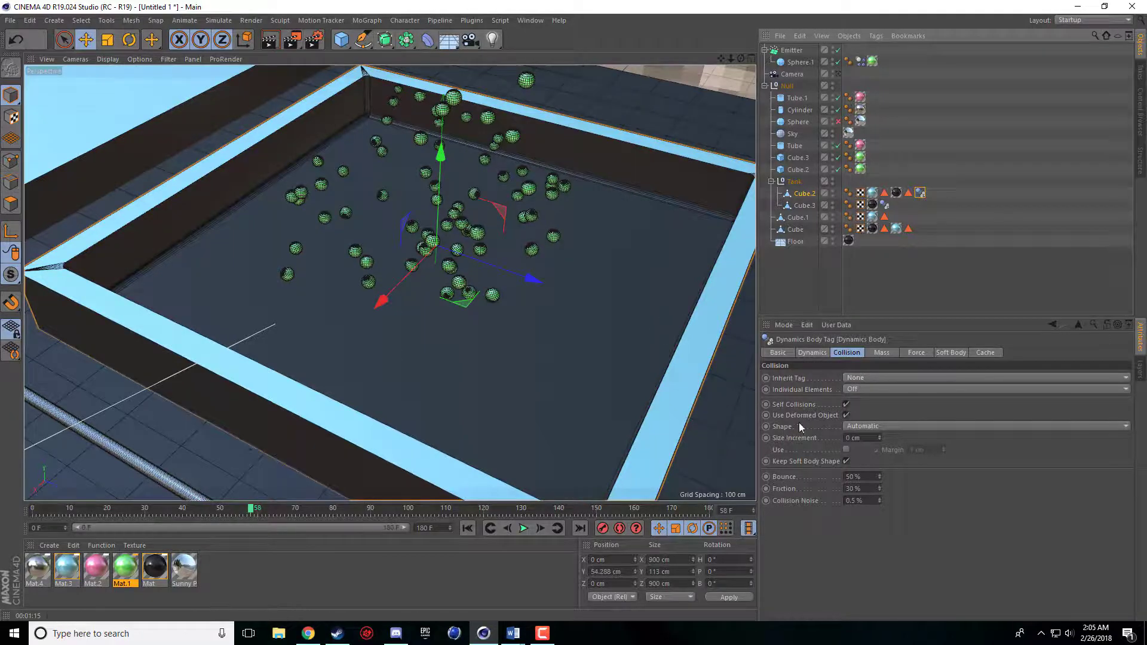
pyautogui.click(847, 353)
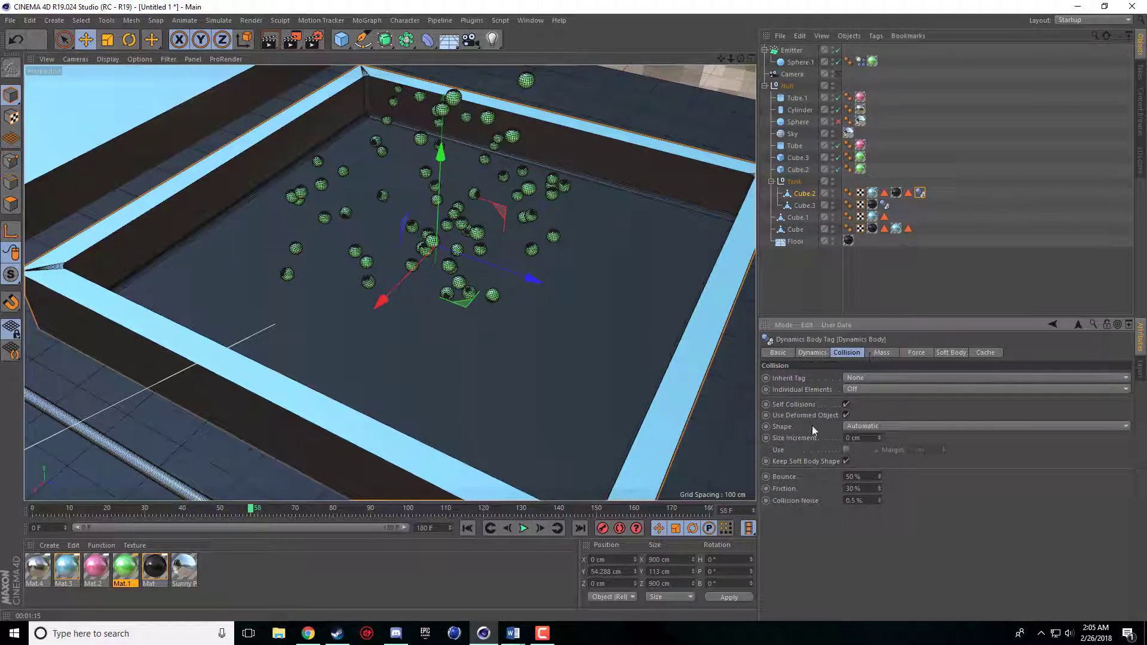
pyautogui.click(865, 425)
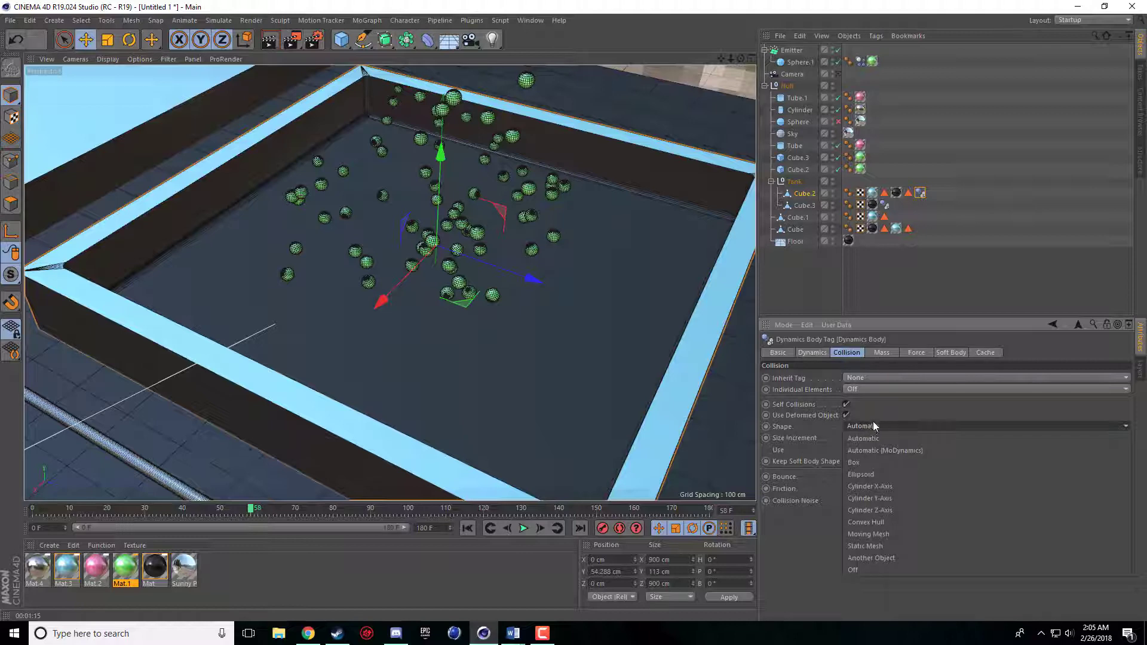
pyautogui.click(874, 425)
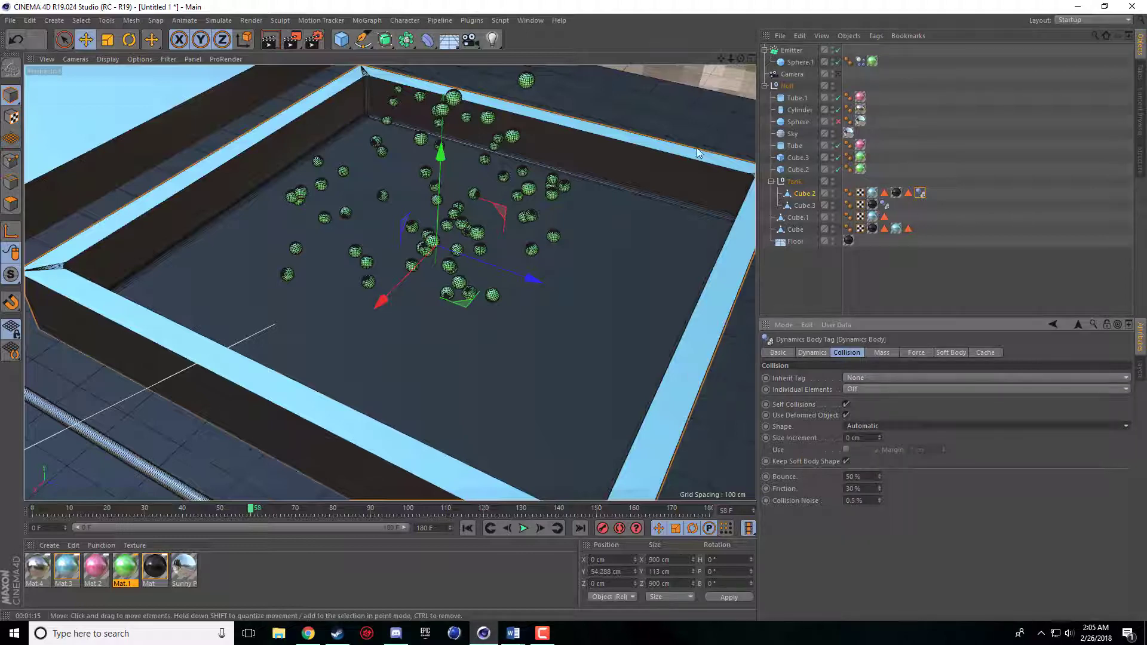
pyautogui.moveTo(742, 59)
pyautogui.mouseDown()
pyautogui.moveTo(732, 35)
pyautogui.moveTo(735, 84)
pyautogui.moveTo(742, 59)
pyautogui.mouseUp()
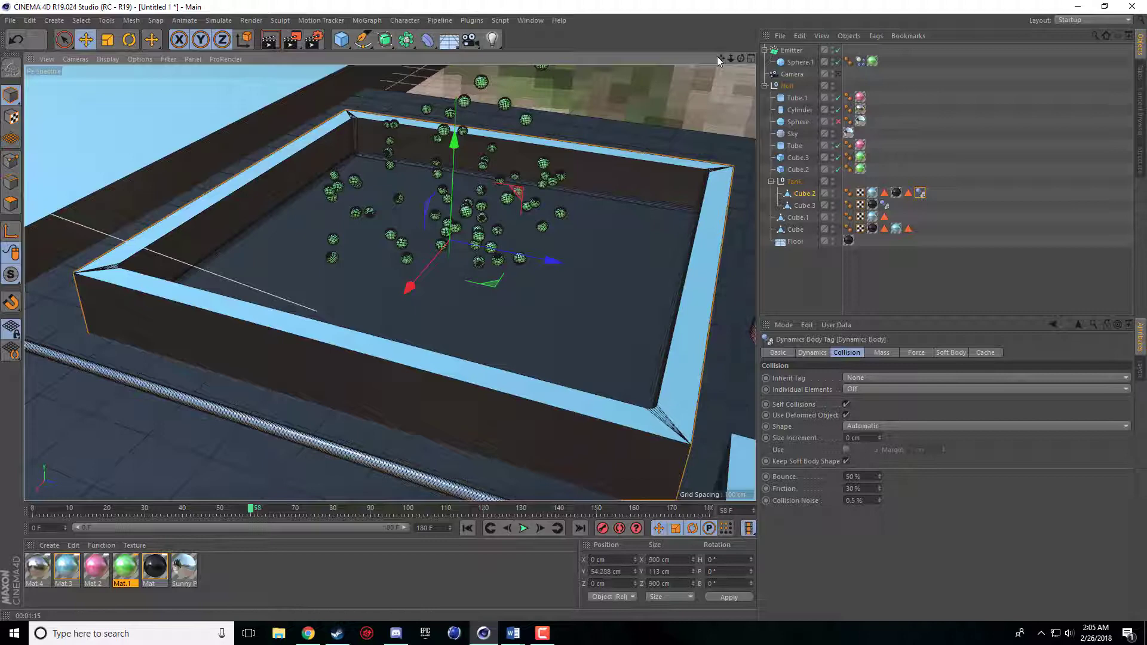
pyautogui.moveTo(719, 58); pyautogui.dragTo(726, 190)
pyautogui.click(870, 426)
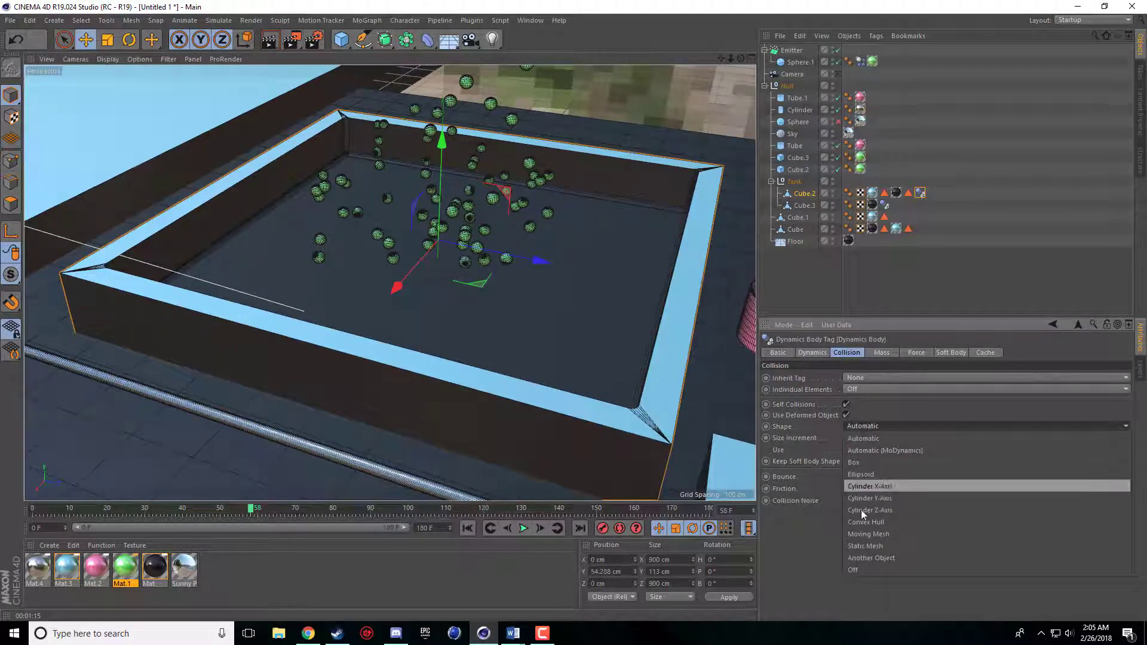
pyautogui.click(887, 546)
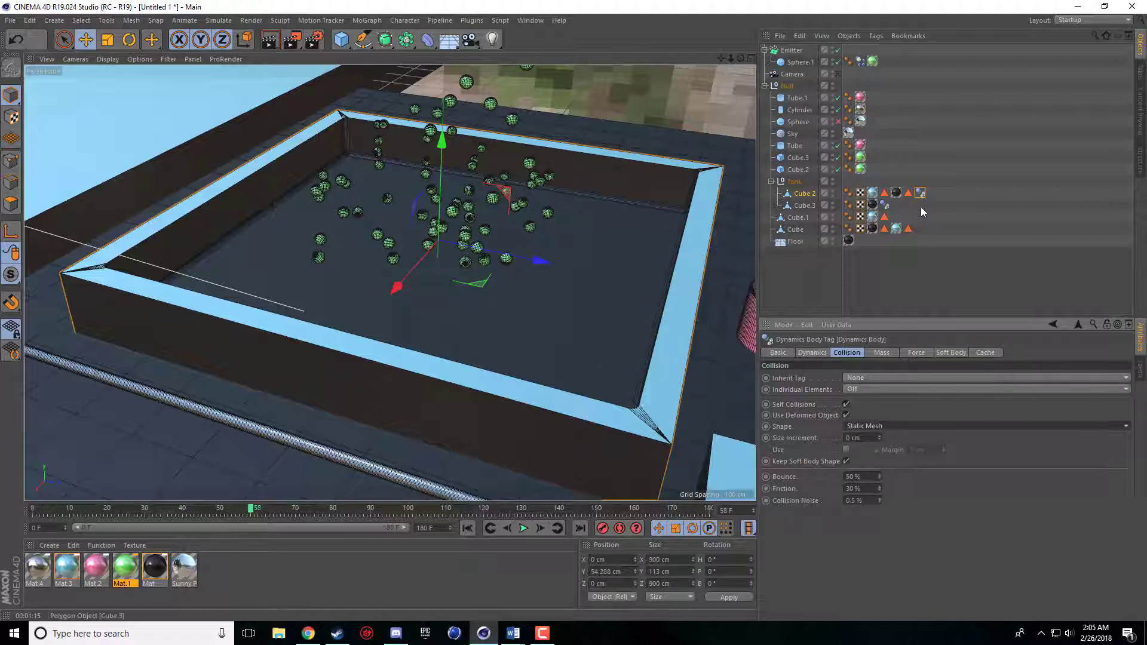
# Set the collision shape to Static Mesh in the dynamics body tag of the tank's Cube.3
pyautogui.click(885, 204)
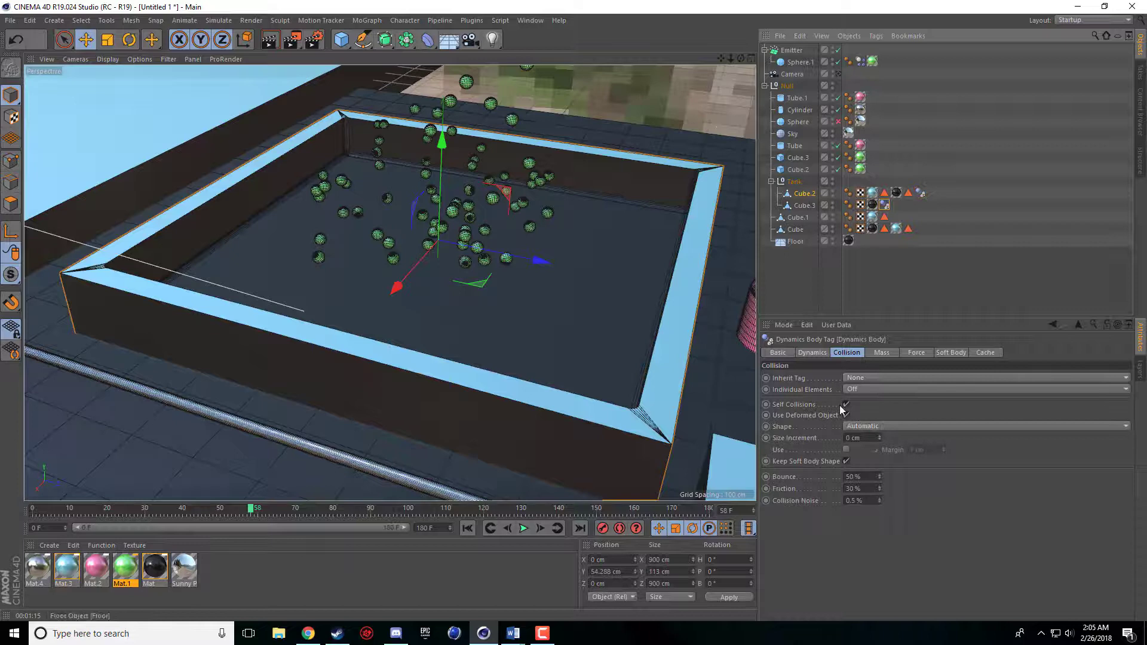
pyautogui.click(853, 426)
pyautogui.click(877, 546)
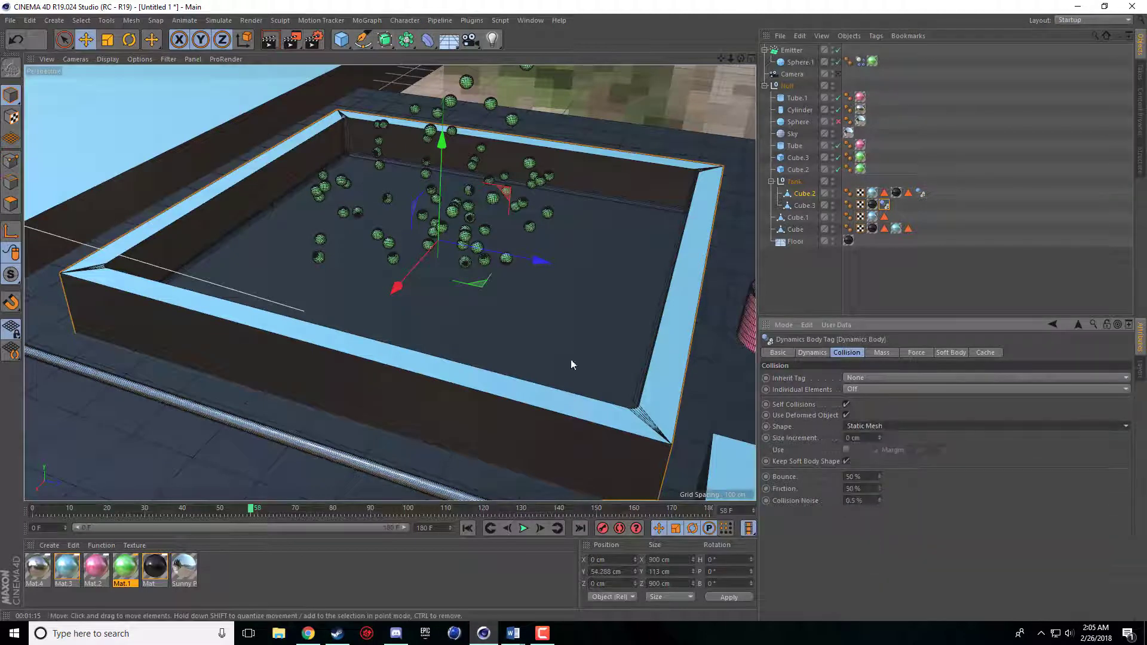
# Replay the simulation from the first frame to check the sphere collisions with the tank, and stop it
pyautogui.click(468, 529)
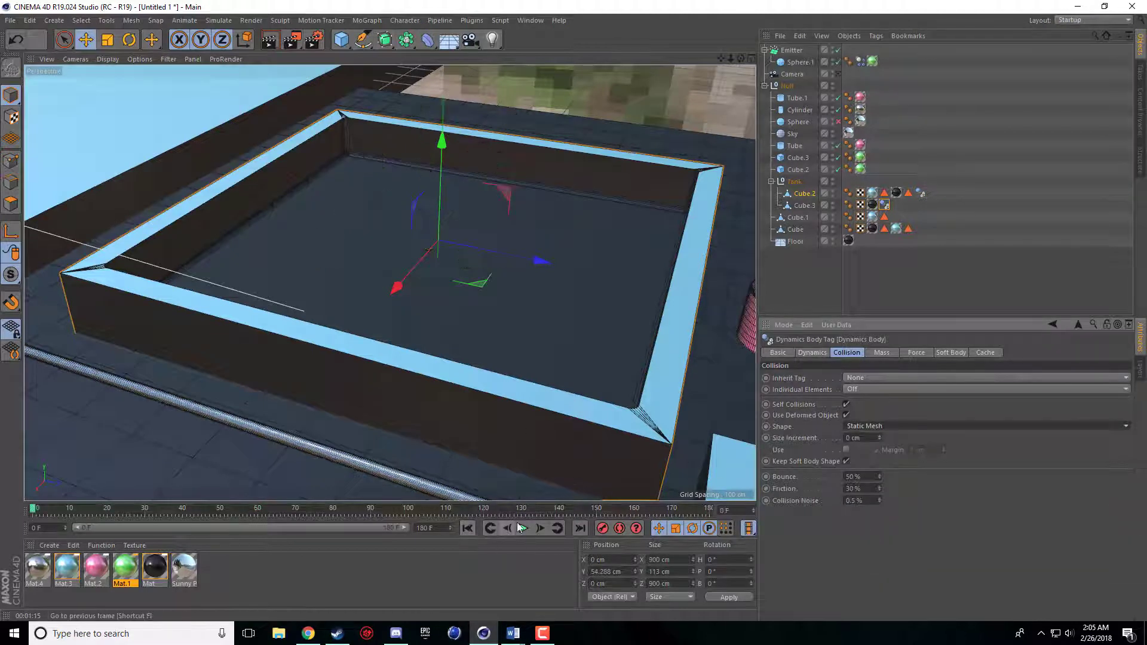
pyautogui.click(523, 529)
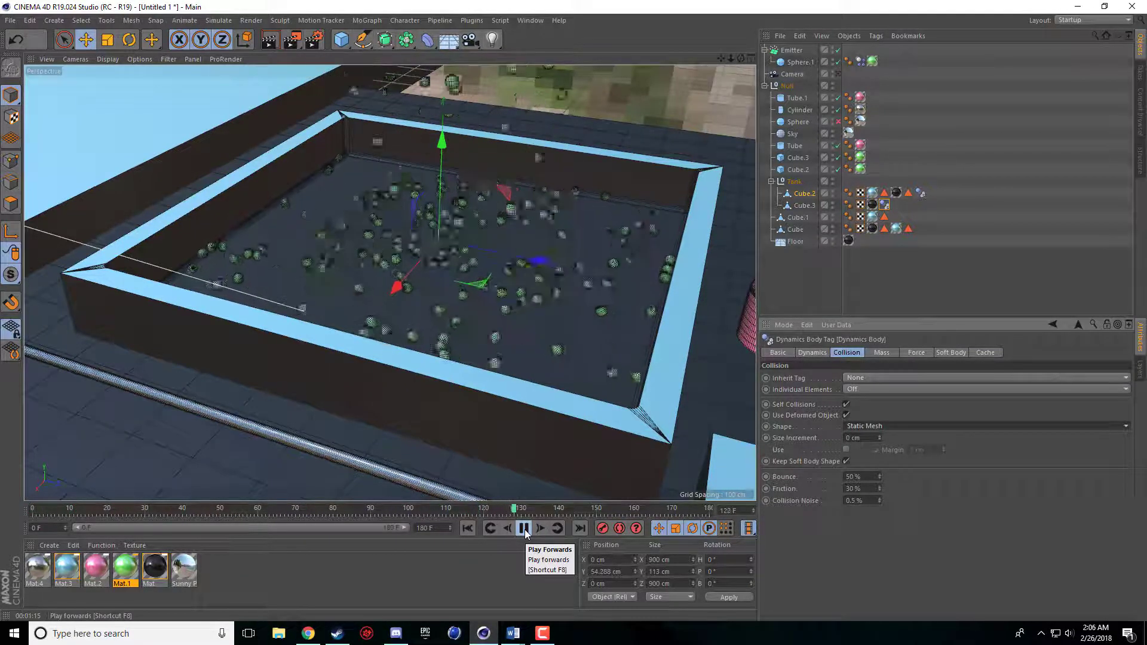
pyautogui.click(524, 528)
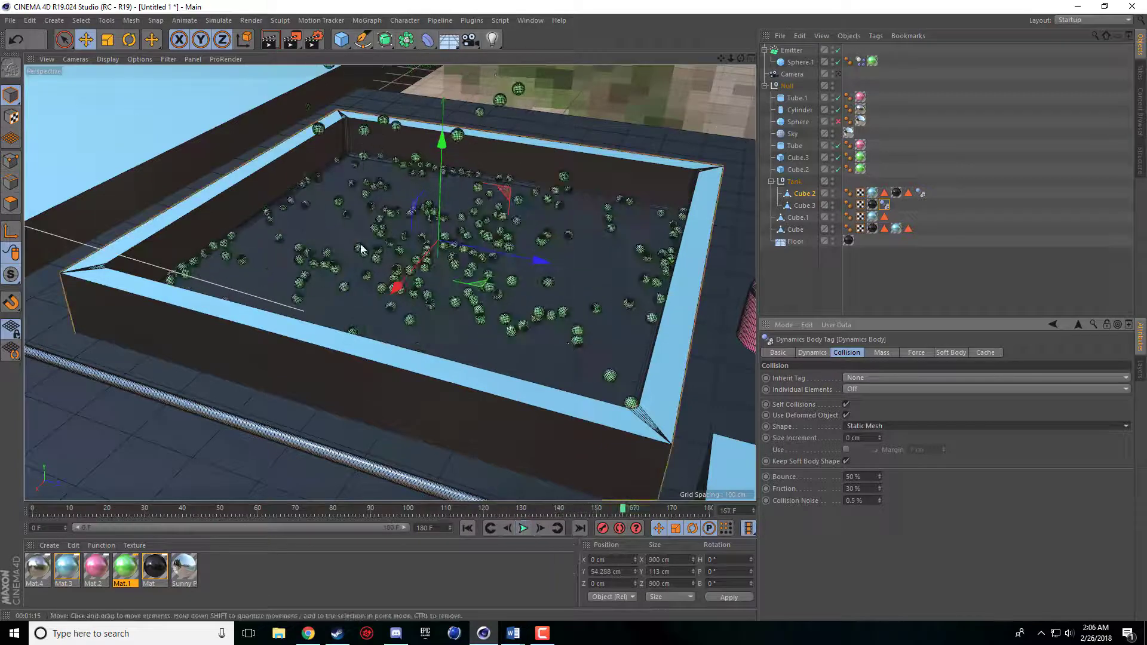
# Set the emitter's editor and renderer birthrates to 100 and replay the simulation from the first frame to about frame 156
pyautogui.click(792, 50)
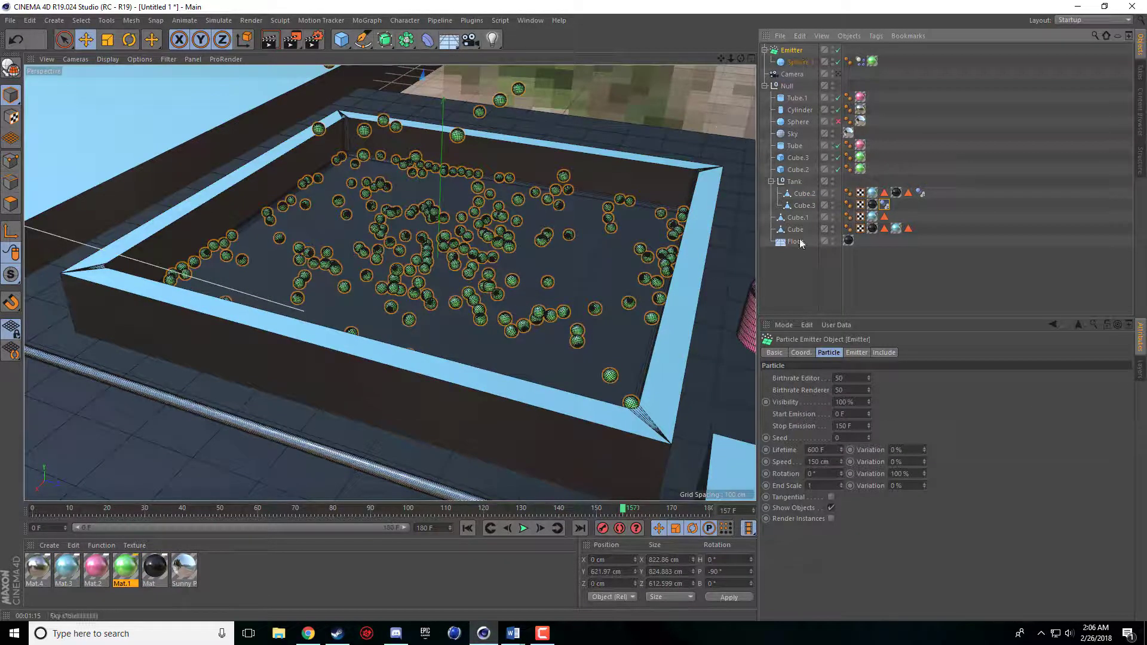
pyautogui.click(858, 378)
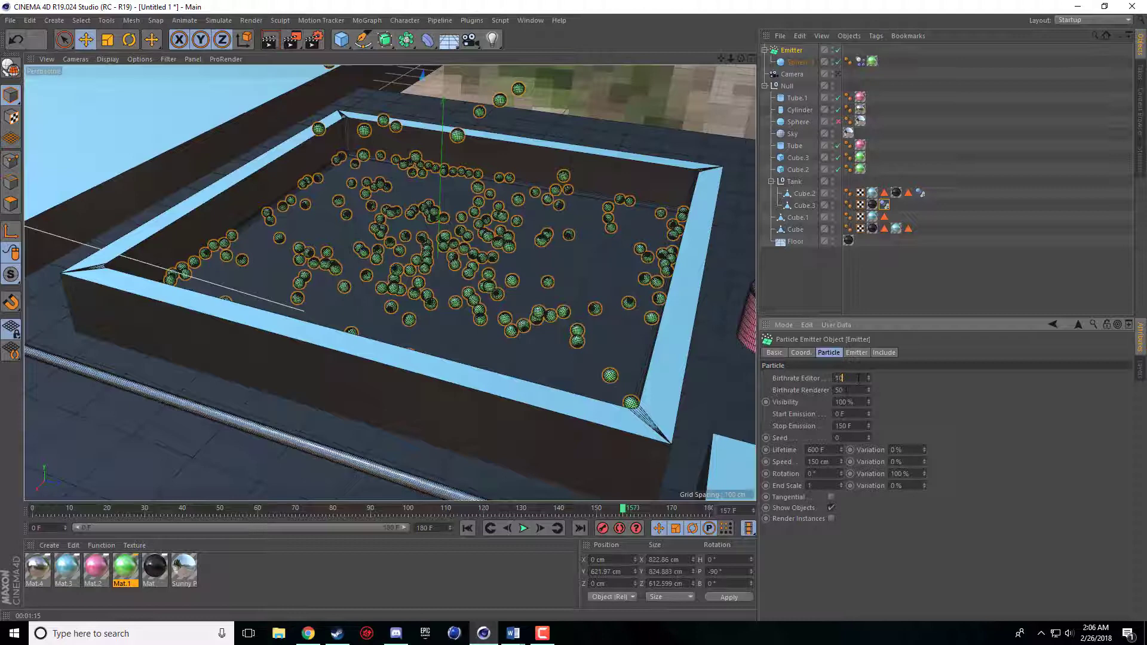
pyautogui.click(467, 528)
pyautogui.click(525, 528)
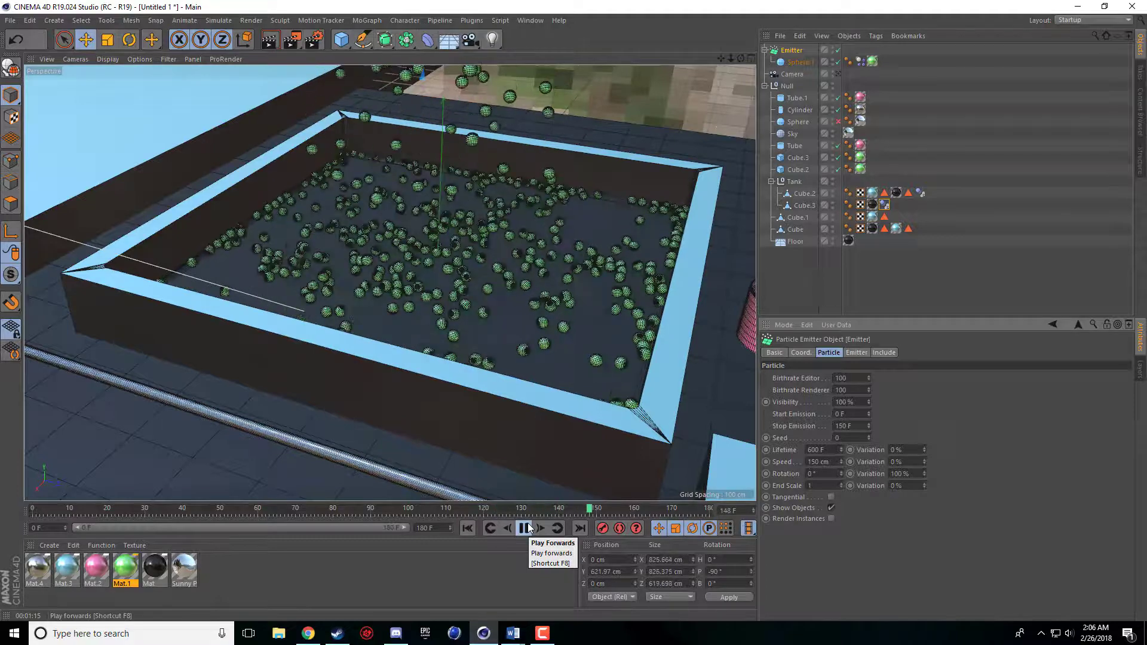
pyautogui.click(526, 528)
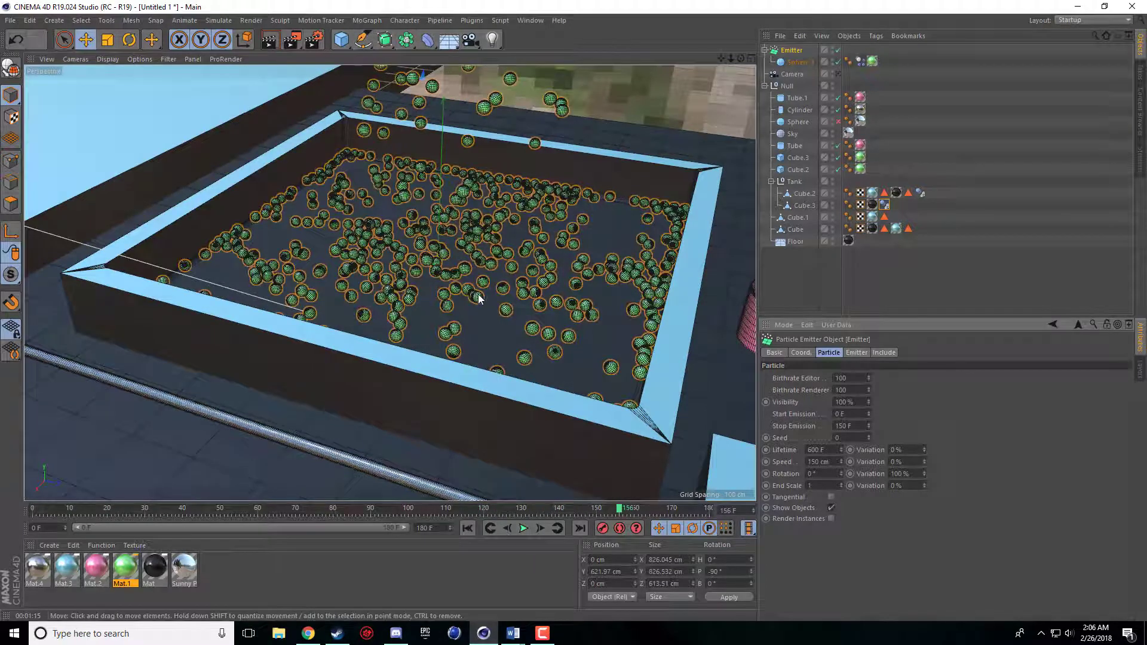
pyautogui.scroll(2, 410, 224)
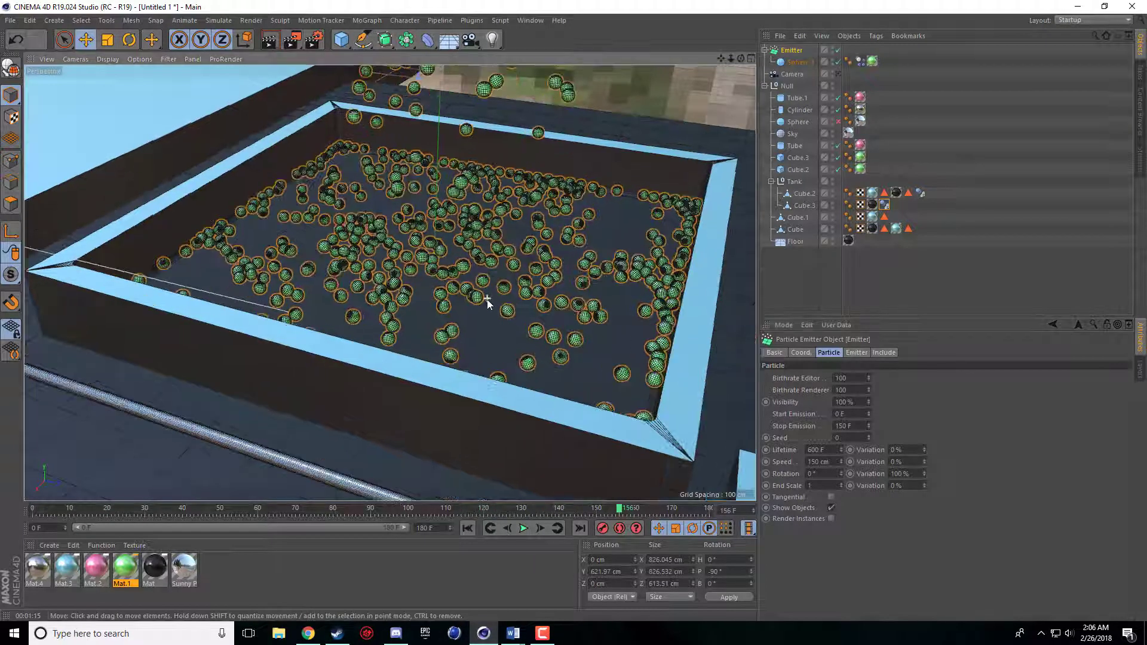
# Render the viewport as a preview, look at the Global Illumination render settings, and render the viewport again
pyautogui.click(270, 41)
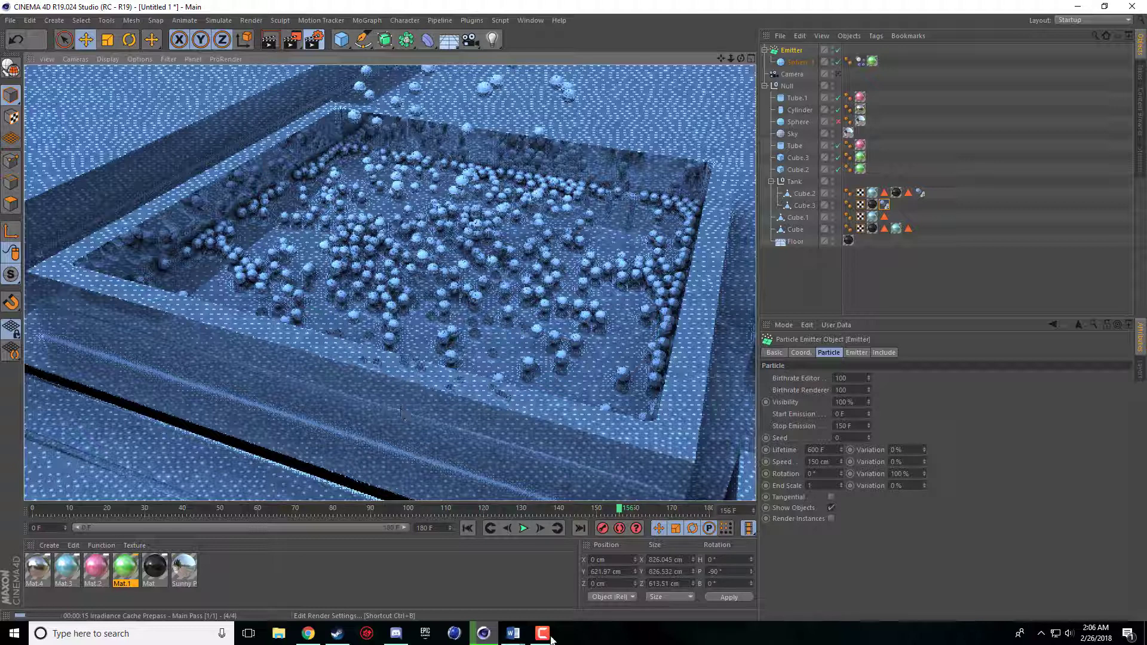
pyautogui.hotkey('ctrl', 'b')
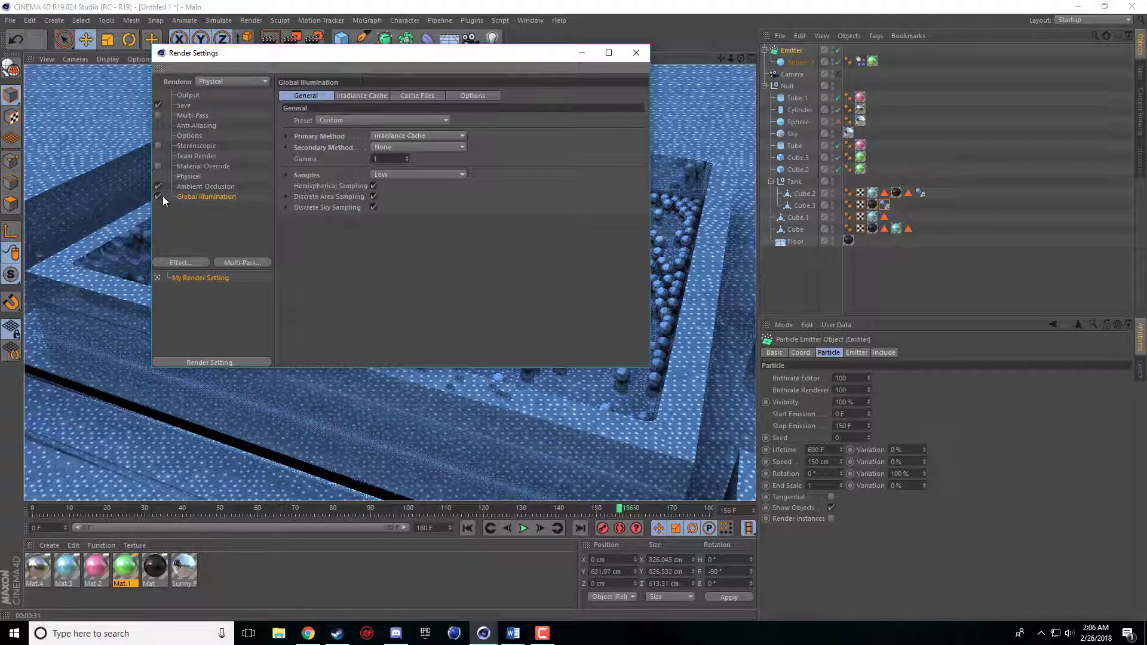
pyautogui.click(637, 52)
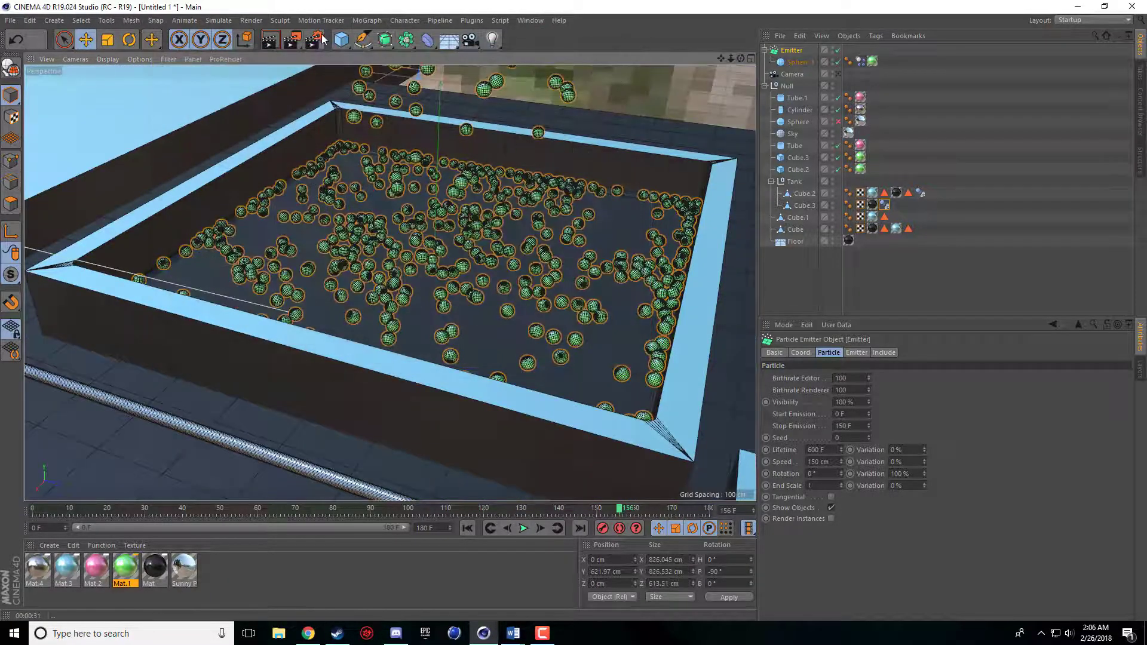
pyautogui.click(270, 42)
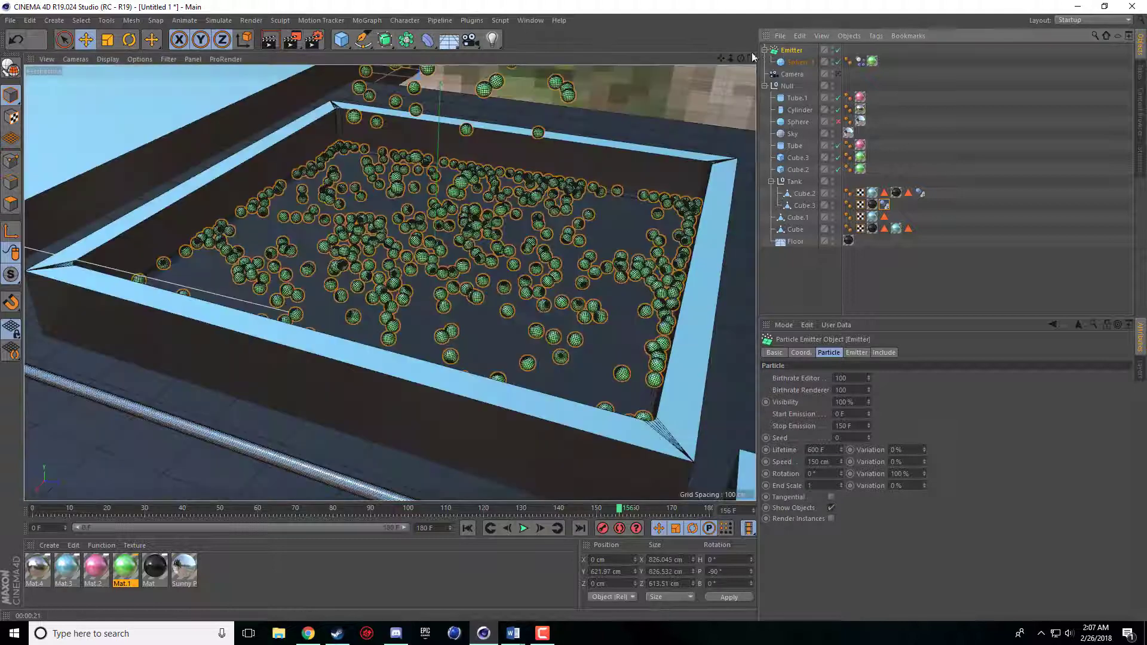
# Add a Metaball generator and place the collapsed Emitter inside it as a child
pyautogui.click(765, 49)
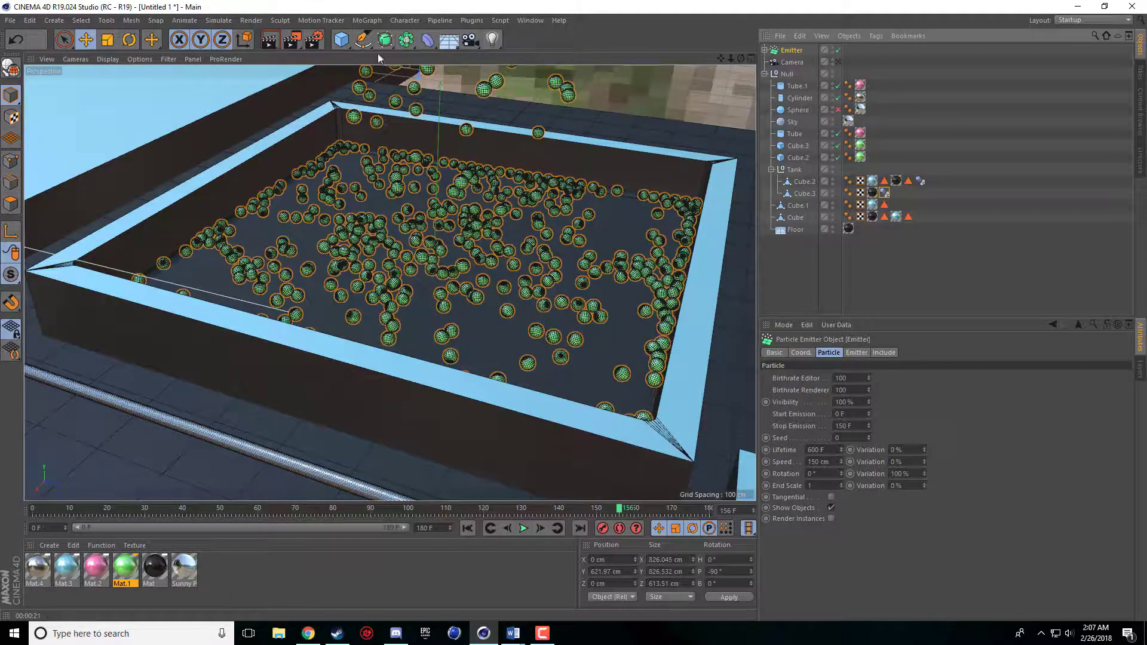
pyautogui.click(410, 46)
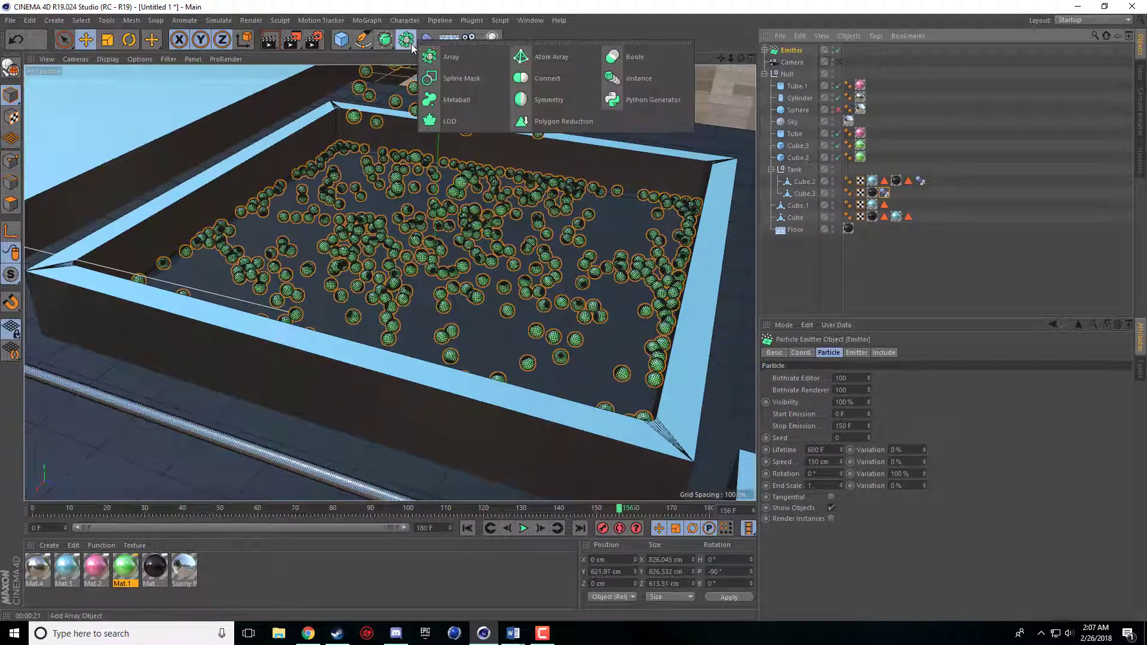
pyautogui.click(451, 102)
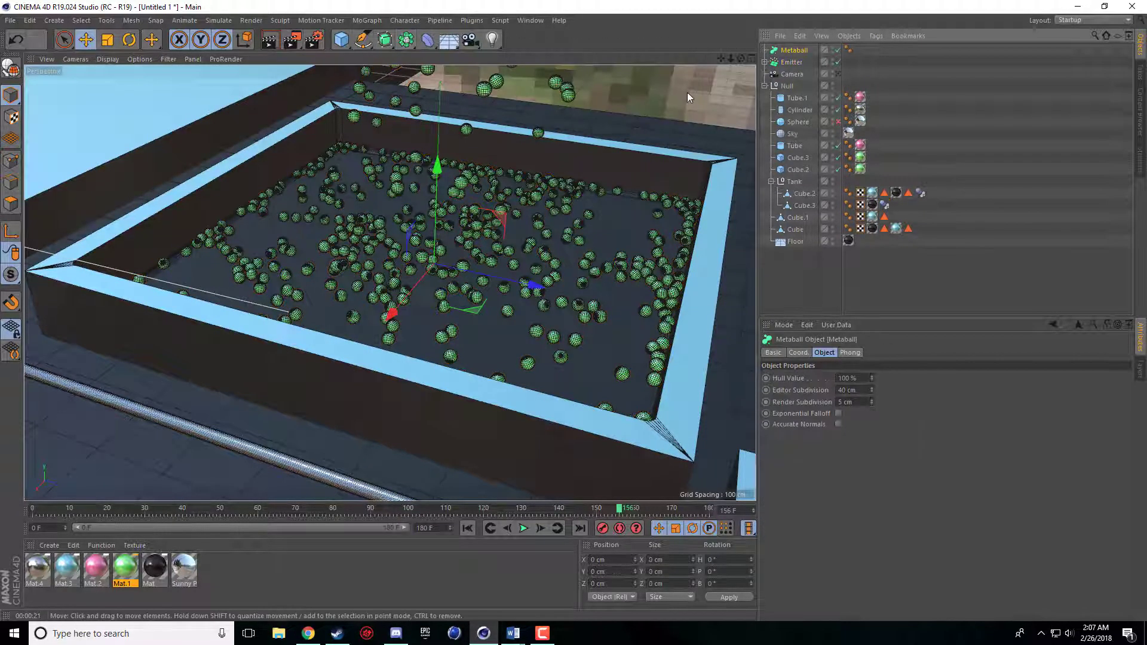
pyautogui.moveTo(794, 62); pyautogui.dragTo(792, 51)
pyautogui.click(792, 51)
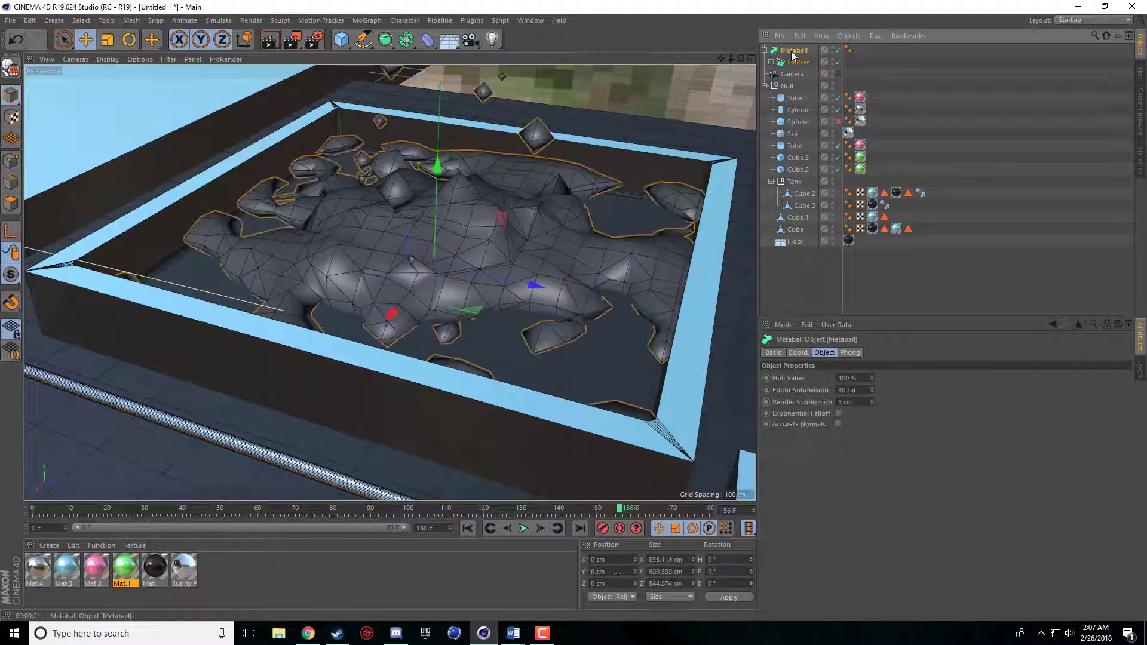
# Return to frame 0, move the green Mat.1 material tag from the emitter's sphere to the Metaball, and collapse its hierarchy
pyautogui.click(491, 531)
pyautogui.keyDown('ctrl'); pyautogui.moveTo(797, 121); pyautogui.dragTo(798, 62); pyautogui.keyUp('ctrl')
pyautogui.moveTo(871, 72); pyautogui.dragTo(867, 53)
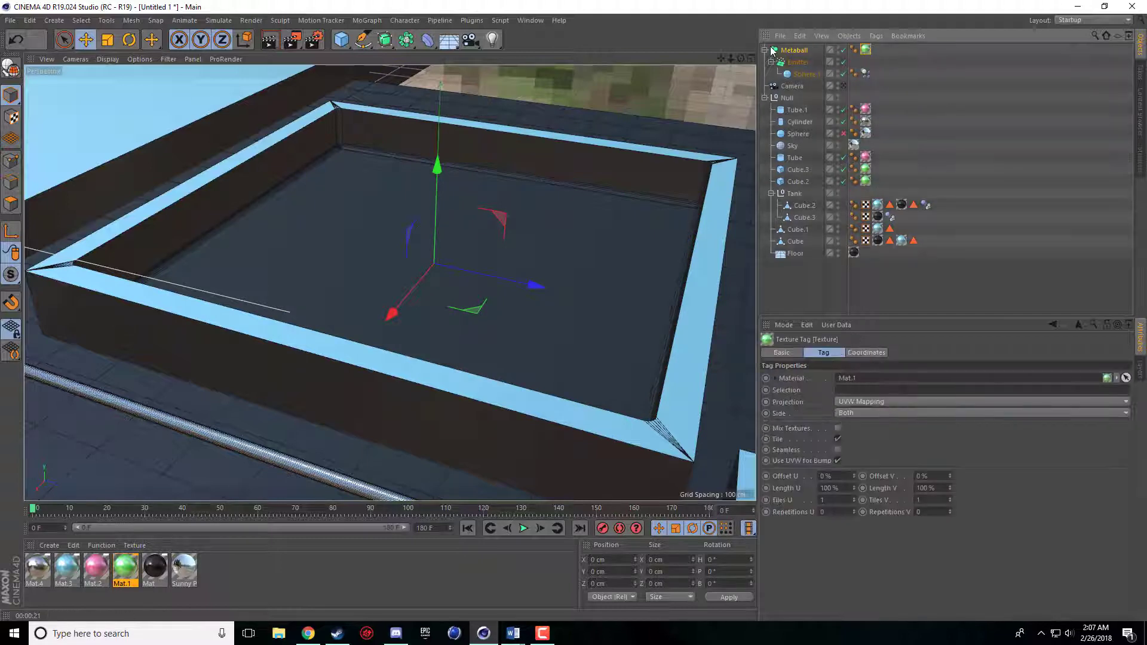
pyautogui.click(765, 51)
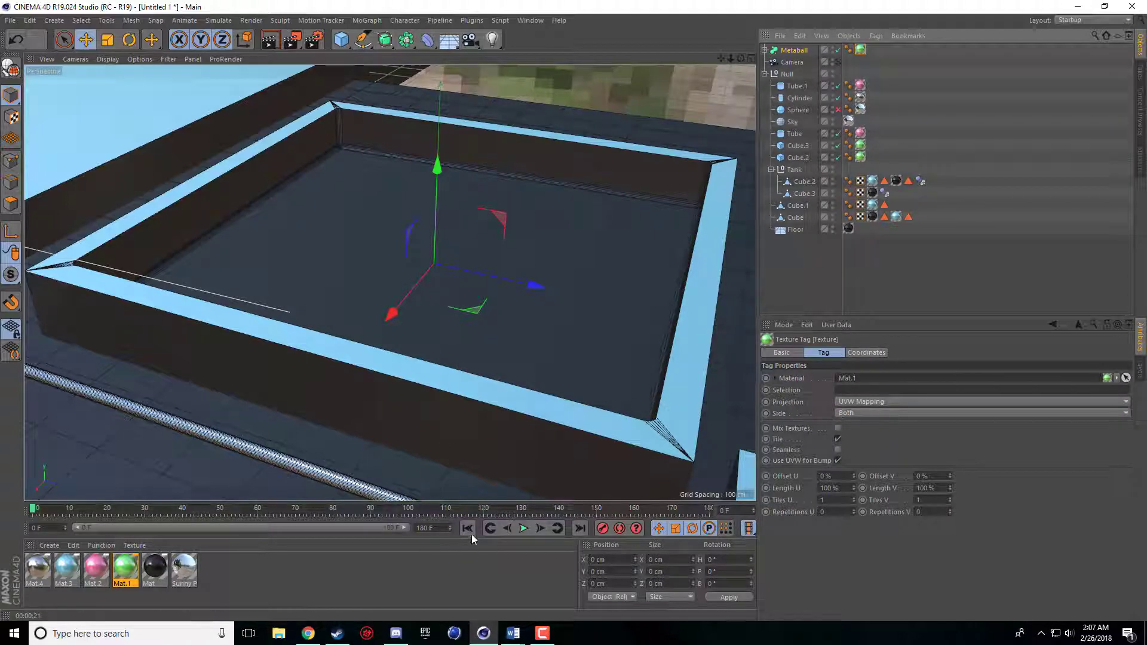
# Play the simulation from the first frame to frame 160 to check the Metaball fluid in the tank
pyautogui.click(523, 528)
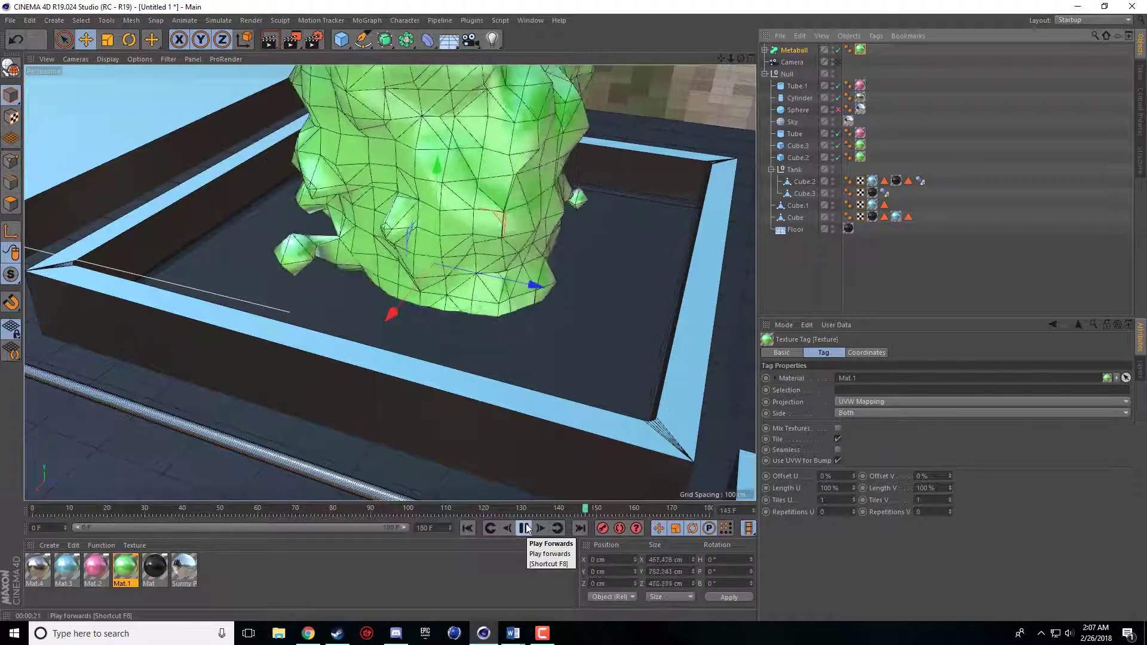
pyautogui.click(525, 528)
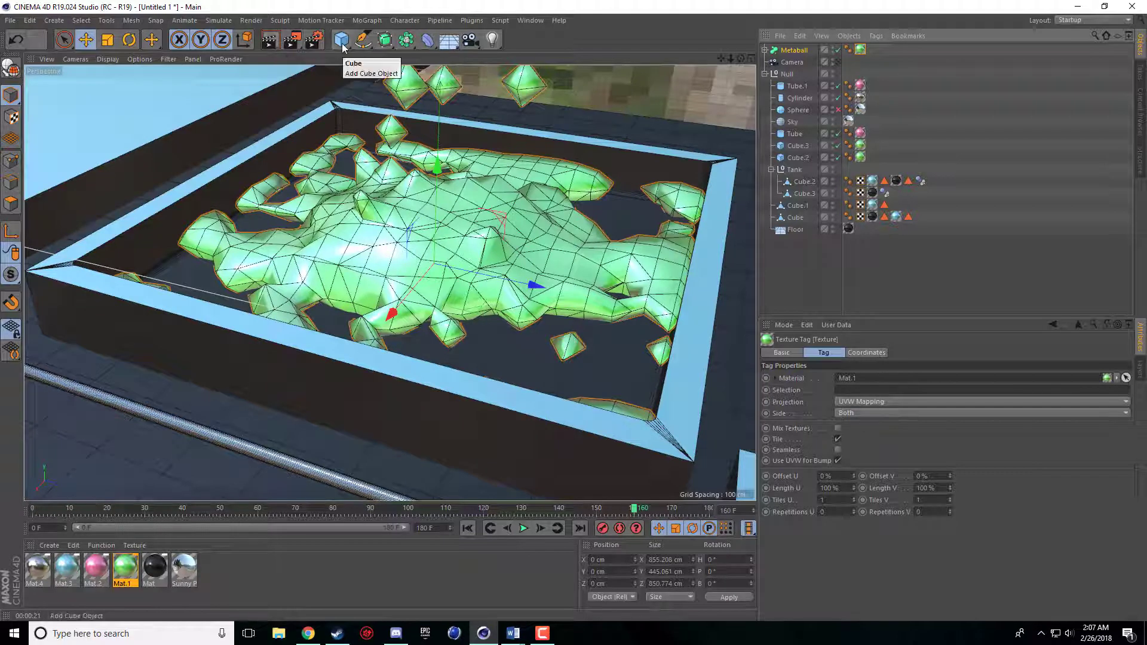
# Add a Subdivision Surface generator with the Metaball as its child and render the viewport as a preview
pyautogui.click(385, 41)
pyautogui.moveTo(799, 62); pyautogui.dragTo(804, 50)
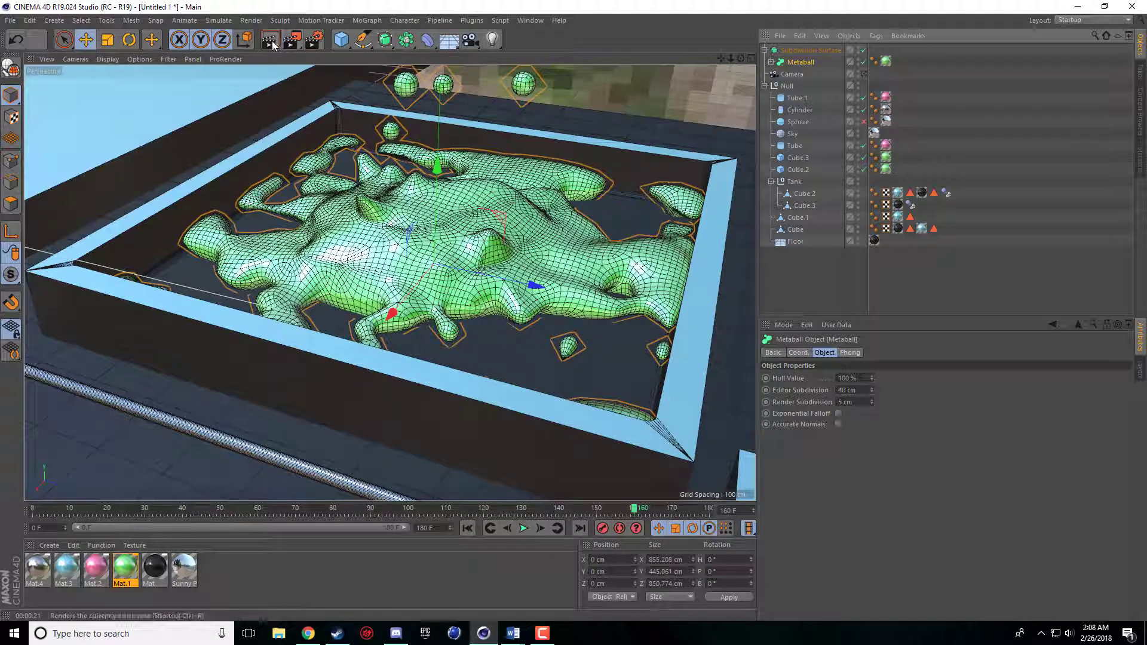
pyautogui.hotkey('ctrl', 'r')
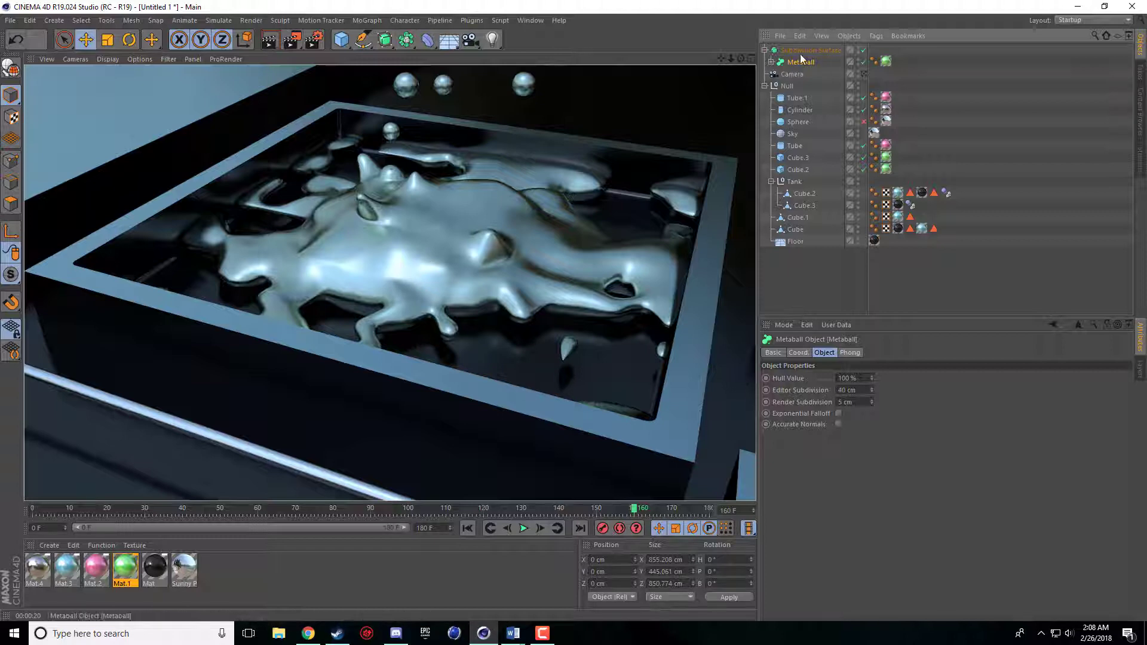
# Set the radius of the emitter's sphere to 5 cm and replay the simulation from the first frame to frame 173
pyautogui.click(772, 61)
pyautogui.click(805, 87)
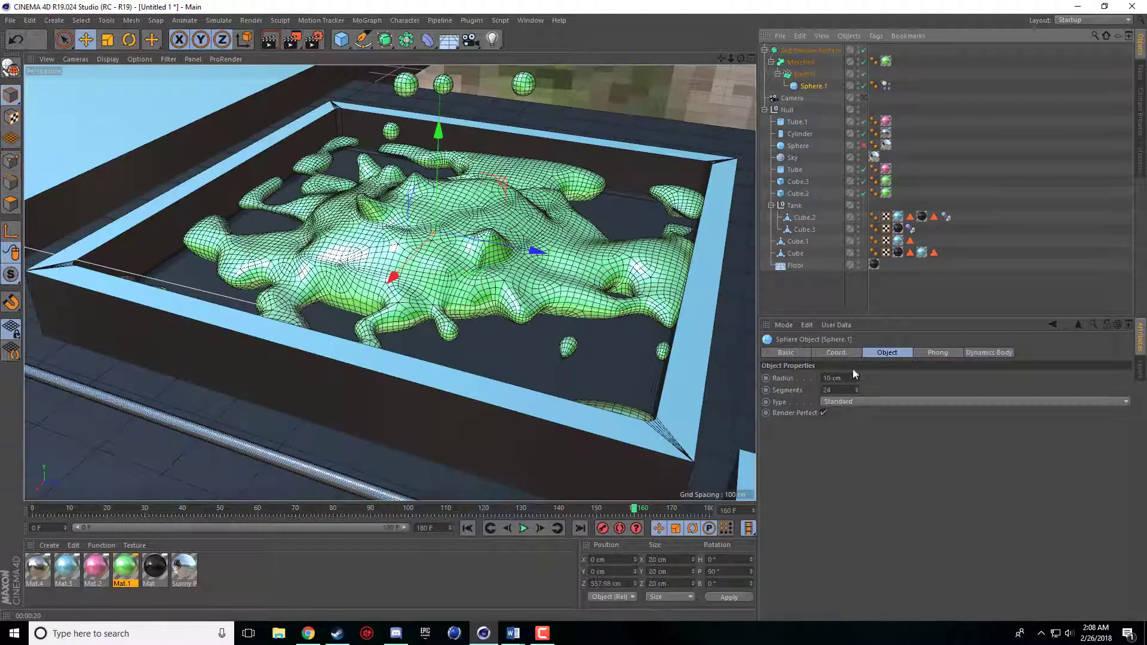
pyautogui.click(847, 378)
pyautogui.write('5')
pyautogui.press('Return')
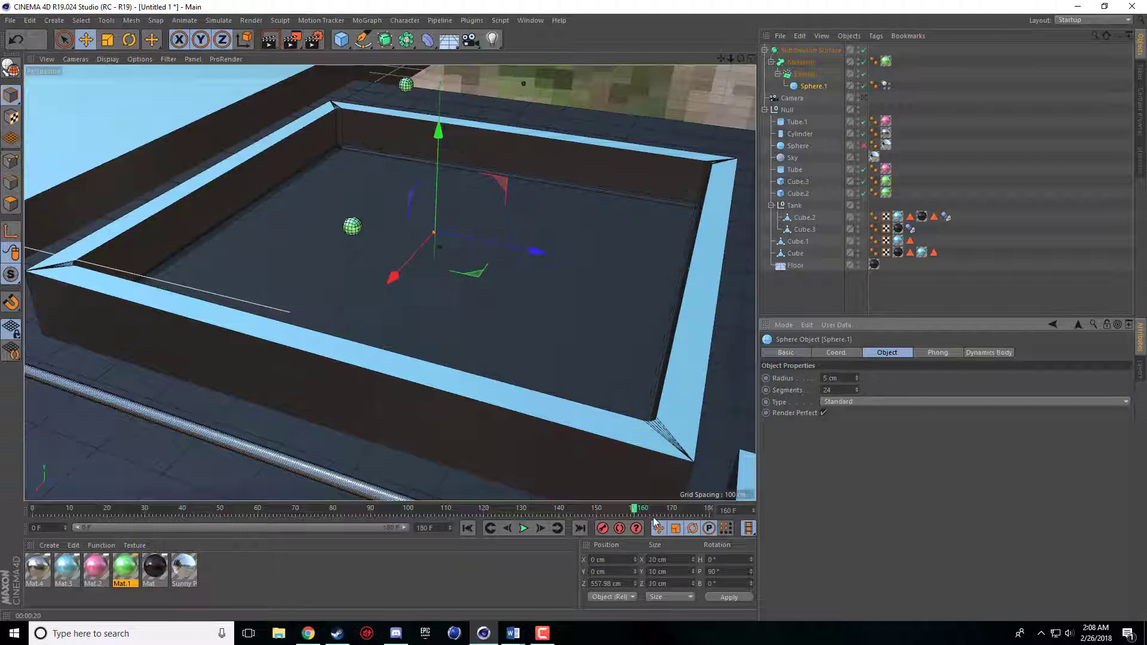
pyautogui.click(468, 528)
pyautogui.click(523, 528)
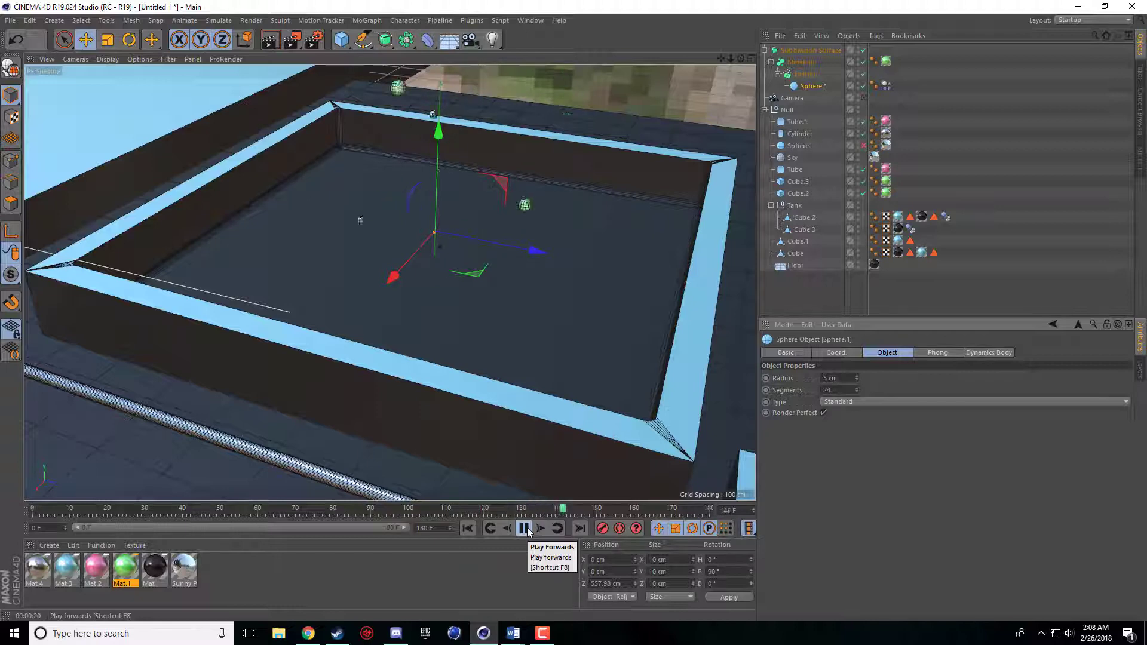
pyautogui.click(524, 528)
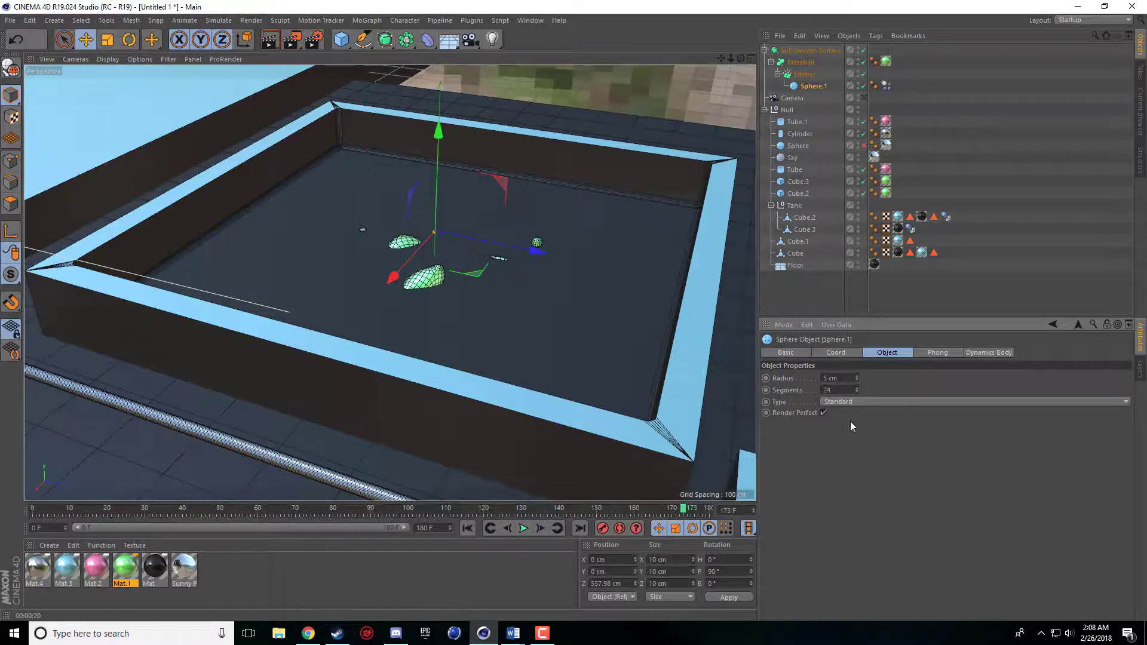
# Set the emitter sphere's radius to 10 cm, try larger and smaller values, and settle on 9 cm
pyautogui.write('10')
pyautogui.press('Return')
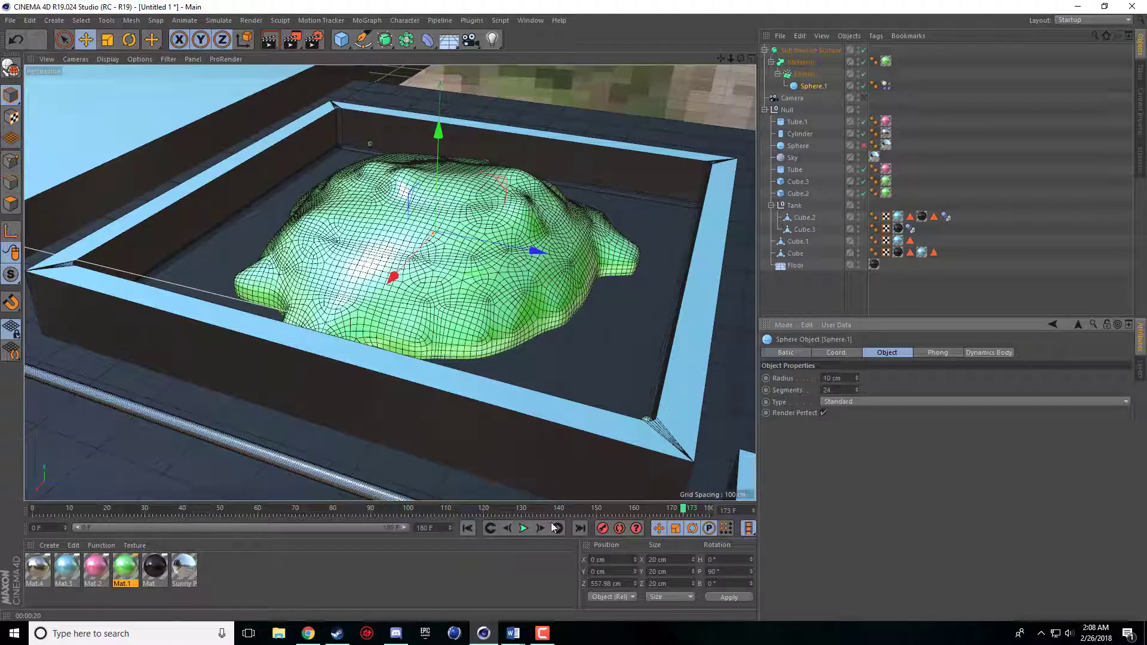
pyautogui.click(856, 377)
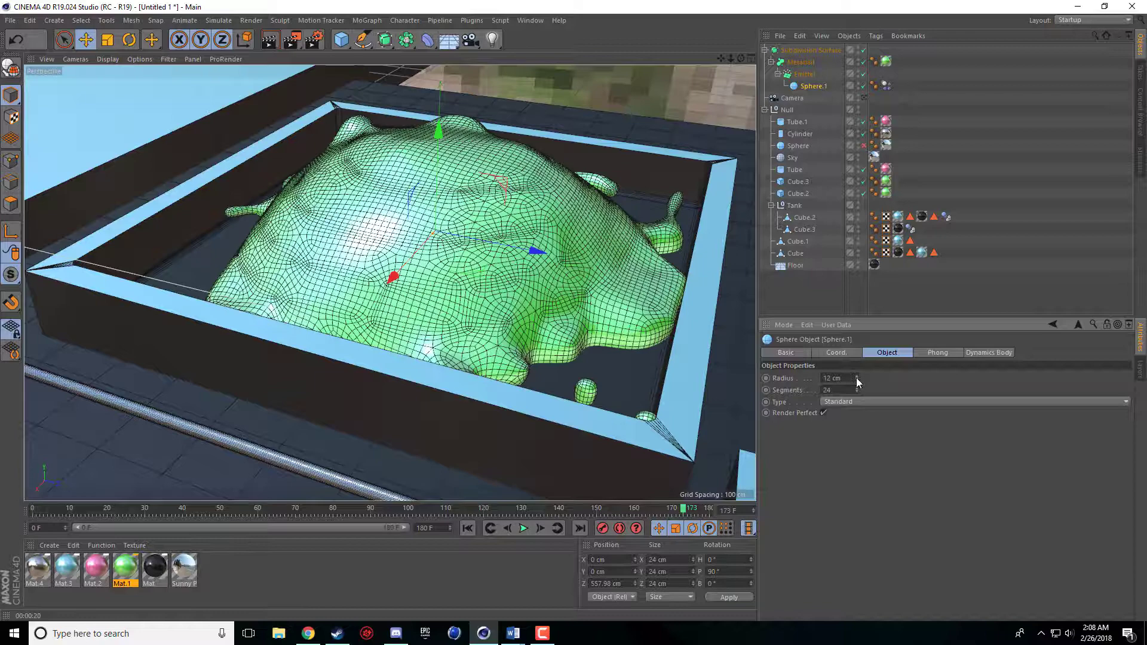
pyautogui.click(856, 378)
pyautogui.click(856, 378)
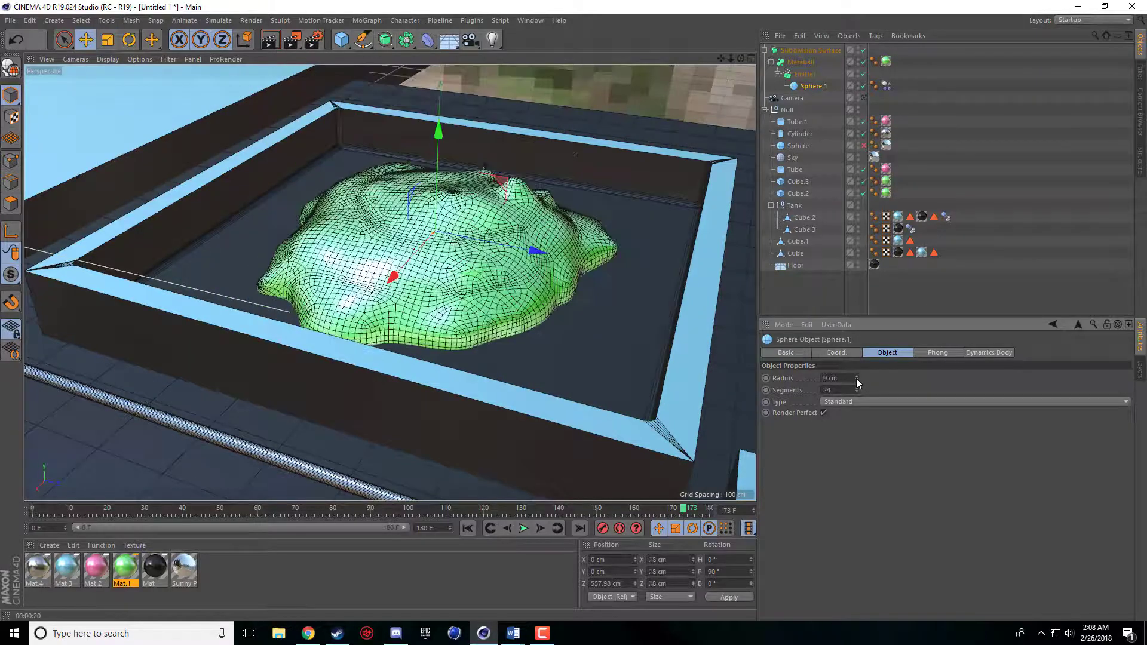
pyautogui.click(856, 380)
pyautogui.click(856, 381)
pyautogui.click(857, 381)
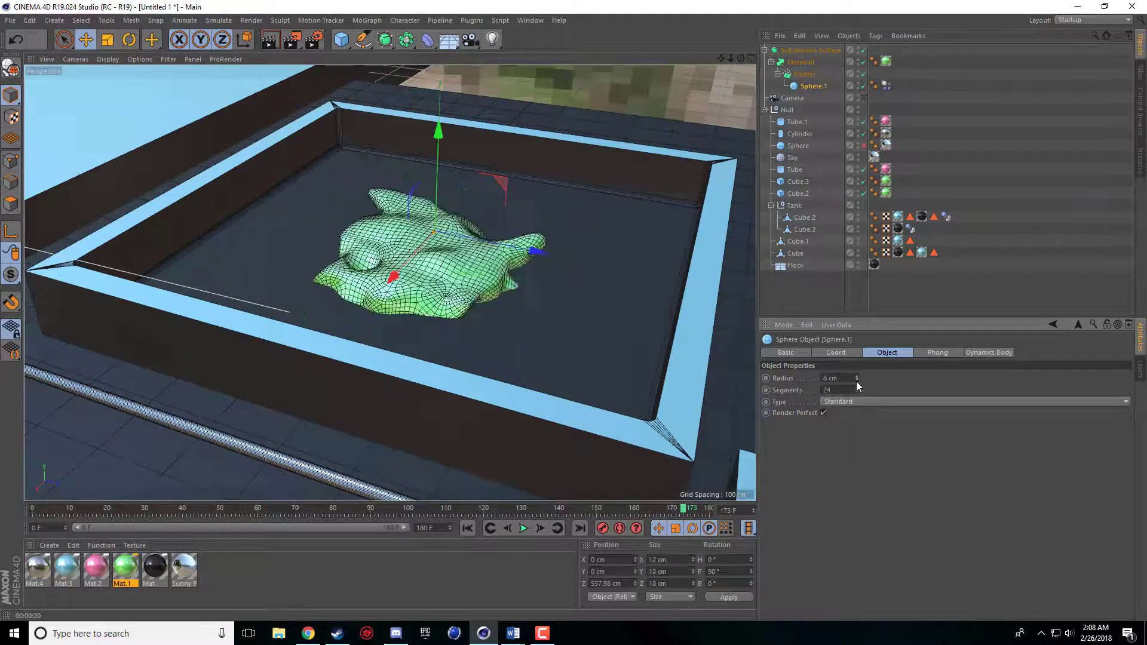
pyautogui.click(858, 375)
pyautogui.click(857, 375)
pyautogui.click(858, 375)
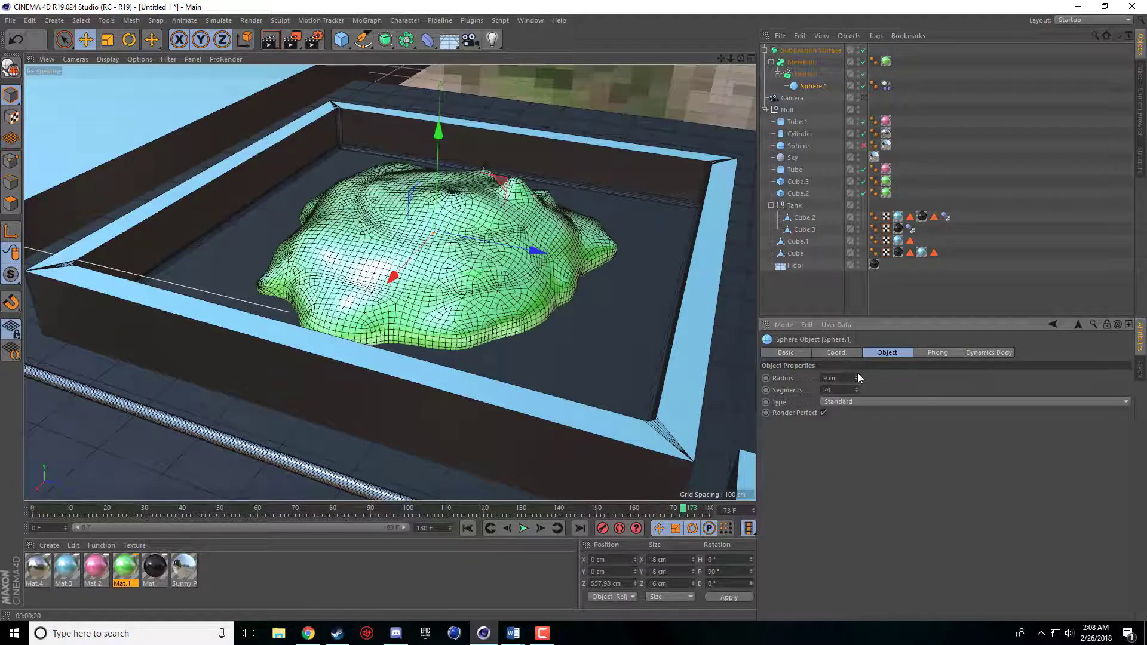
# Replay the simulation from the first frame to frame 178 and render the viewport as a preview
pyautogui.click(467, 528)
pyautogui.click(524, 529)
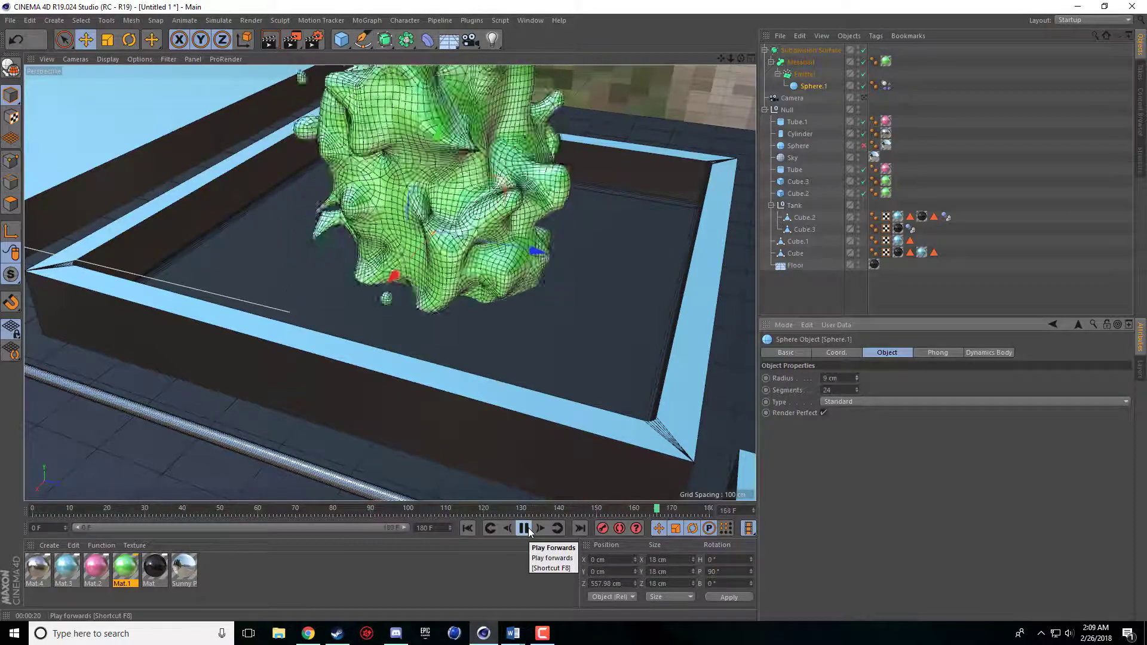
pyautogui.click(524, 529)
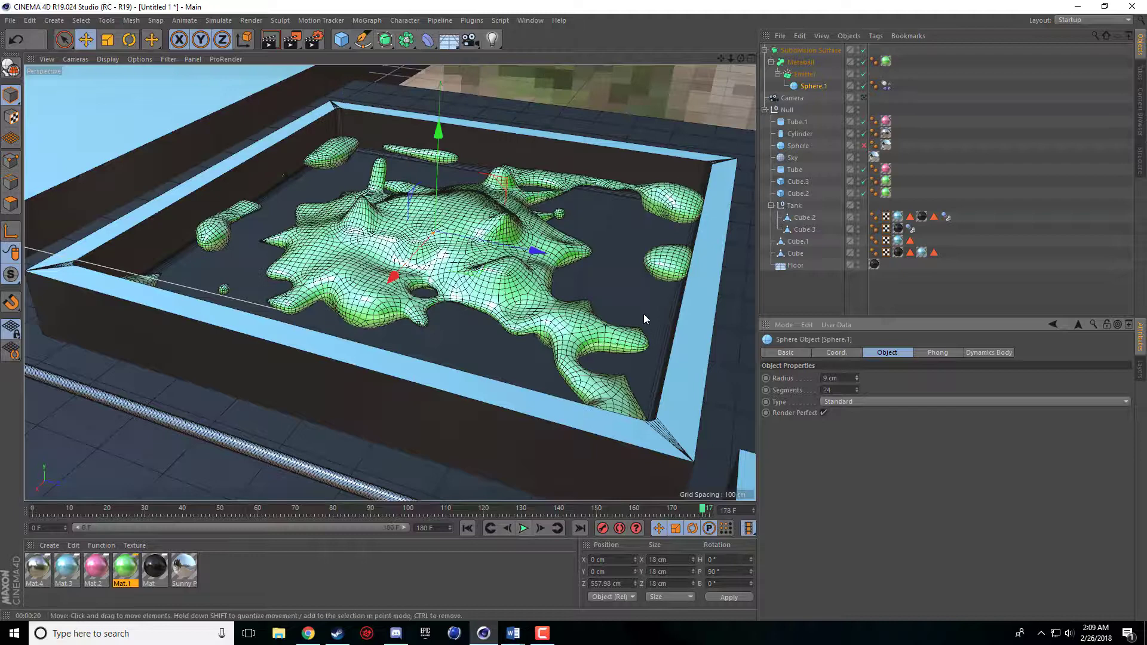
pyautogui.hotkey('ctrl', 'r')
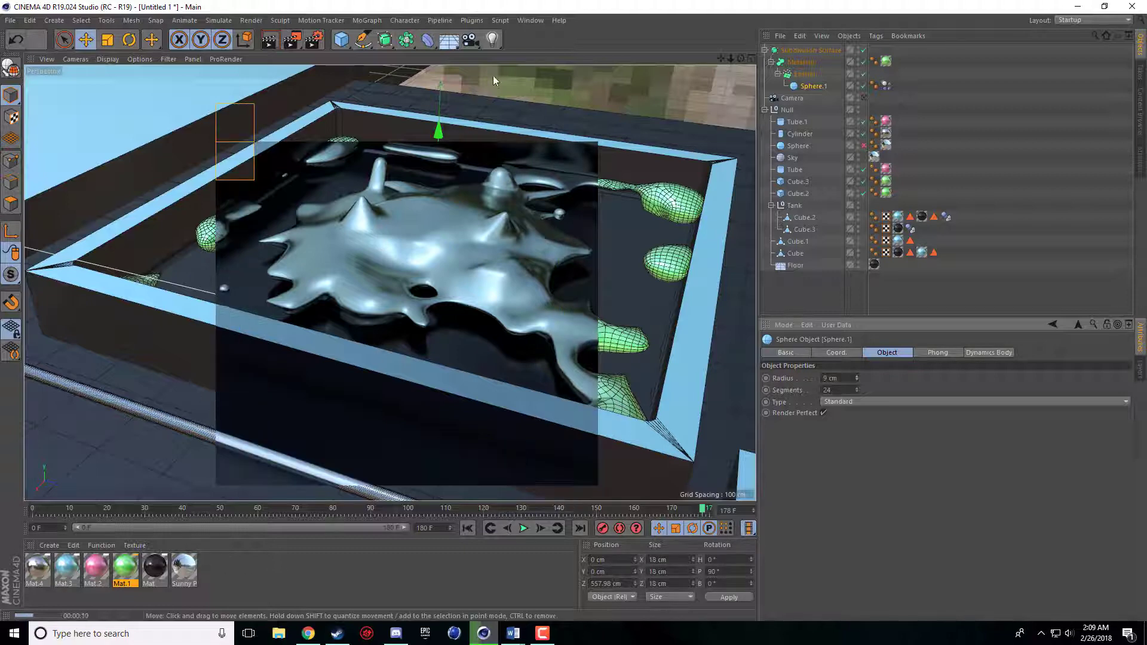
# Apply the Banji Wrapper material from the Content Browser's Prime Materials Misc folder to the Metaball, replacing Mat.1, and close the browser
pyautogui.click(530, 20)
pyautogui.click(541, 84)
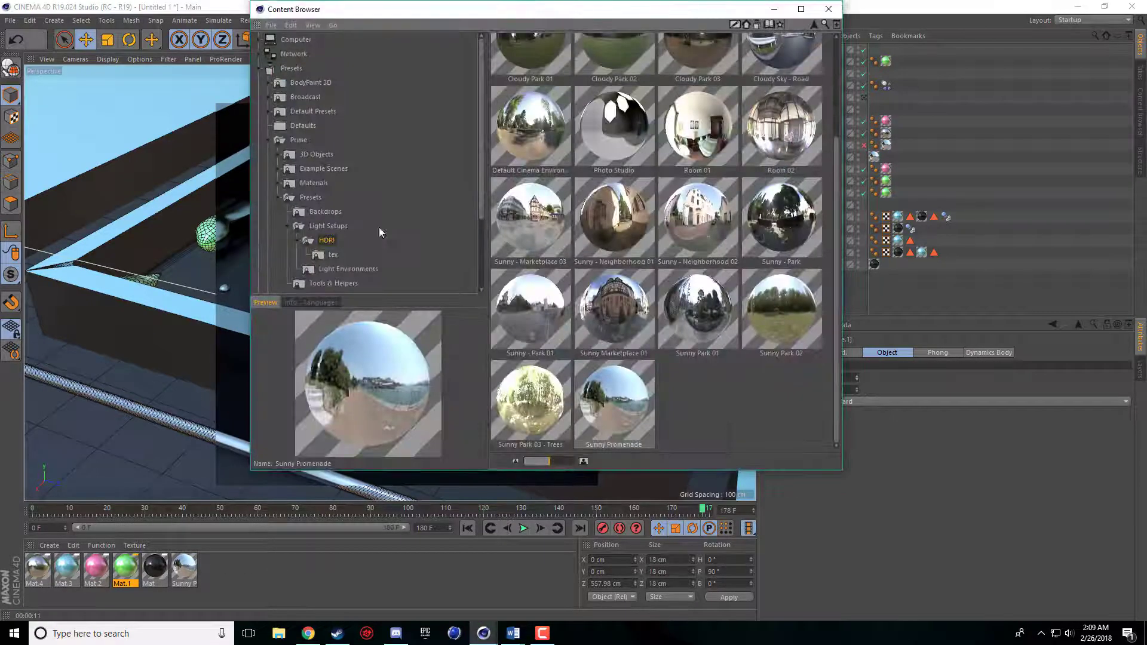
pyautogui.click(312, 184)
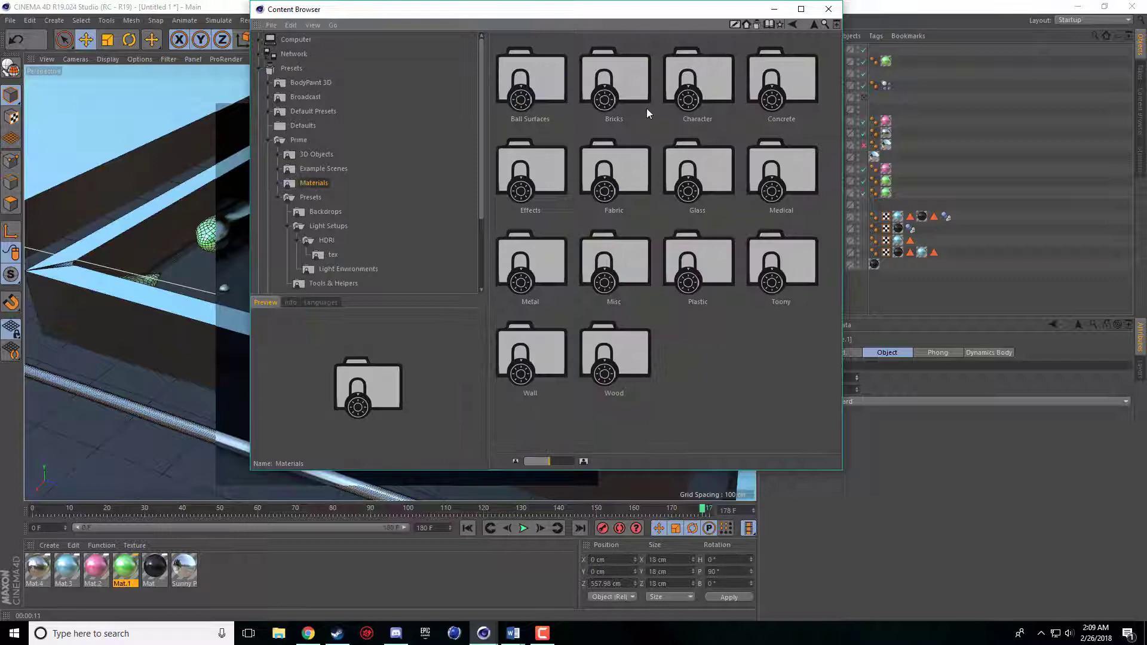
pyautogui.doubleClick(629, 253)
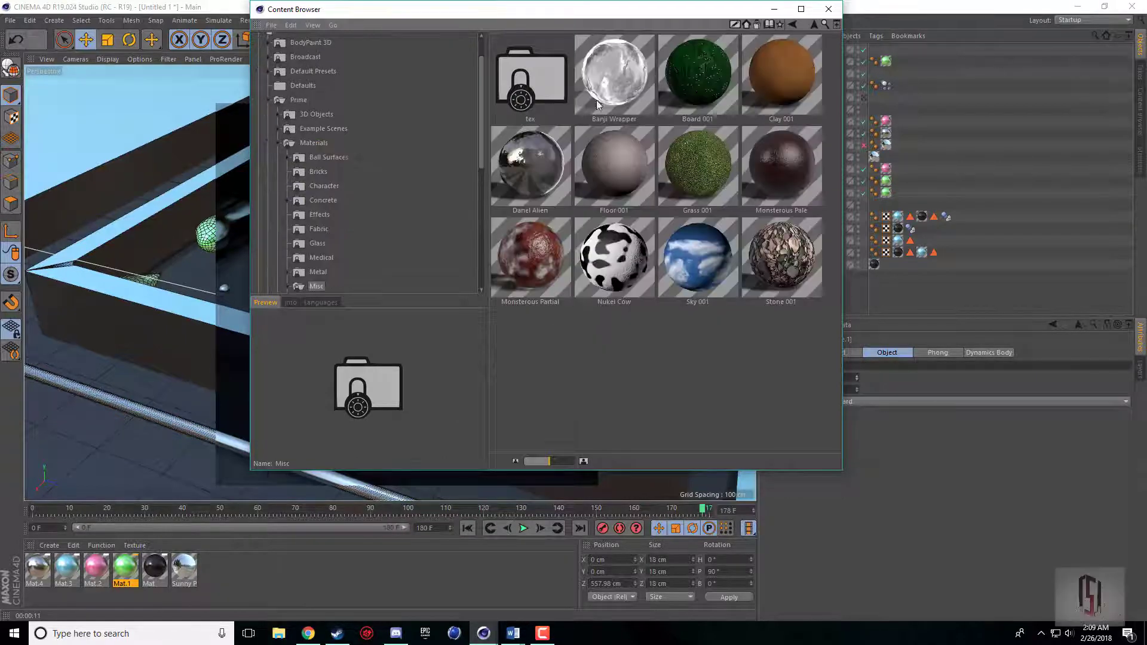
pyautogui.moveTo(285, 515); pyautogui.dragTo(888, 64)
pyautogui.click(829, 9)
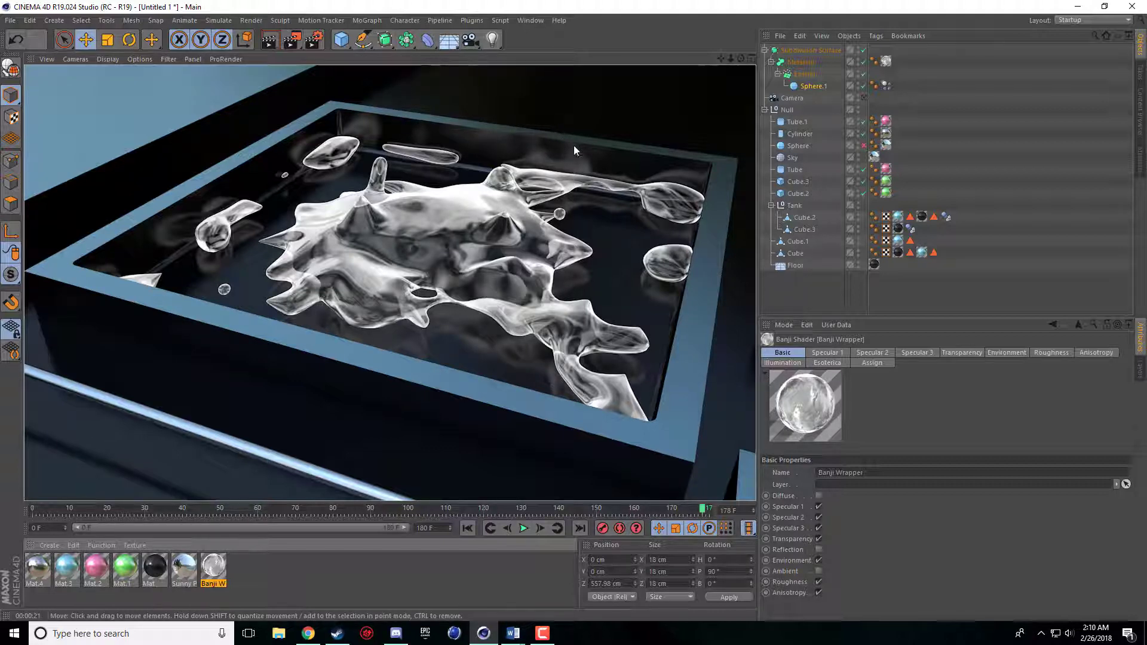
# Switch the viewport to the scene's Camera and render that view
pyautogui.click(863, 97)
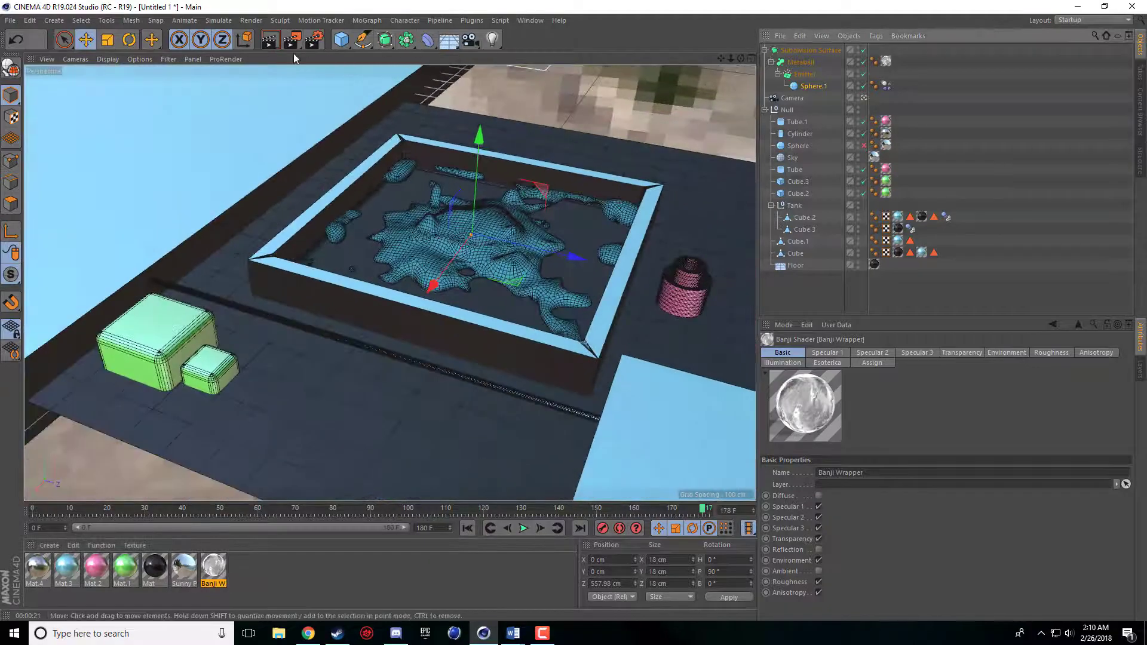
pyautogui.click(269, 39)
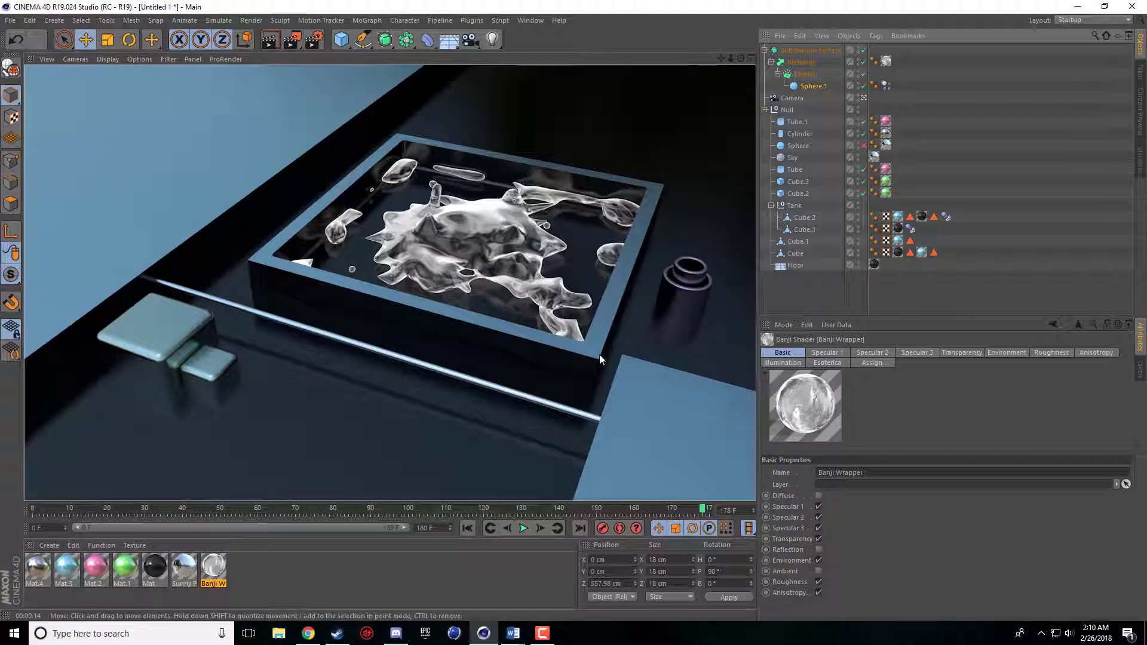
pyautogui.click(542, 634)
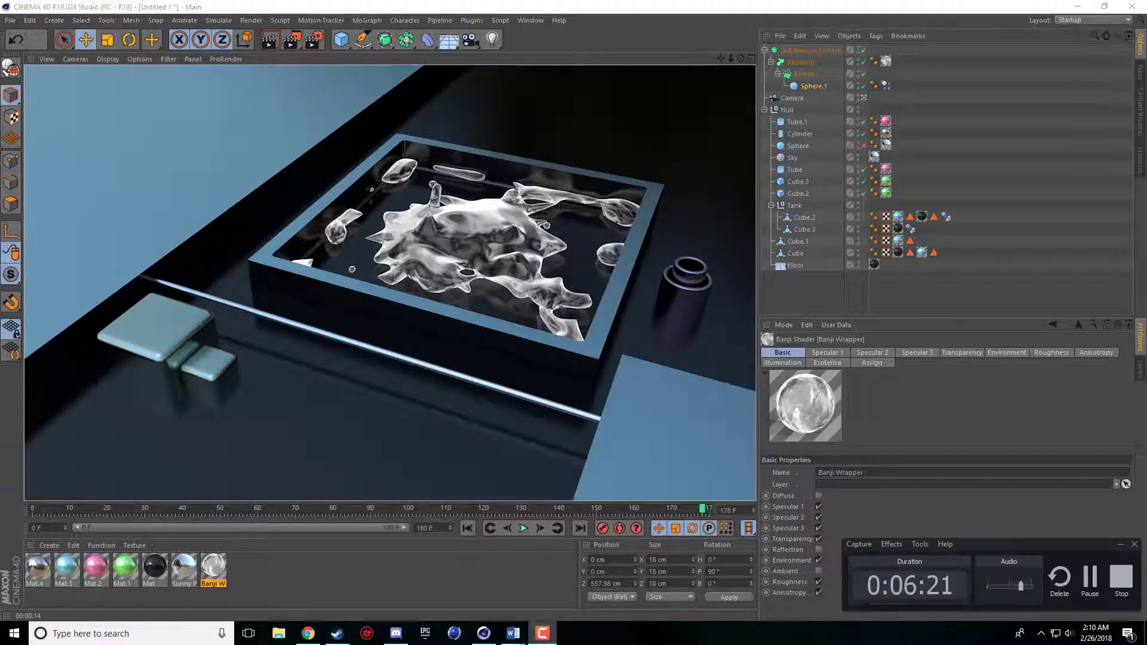